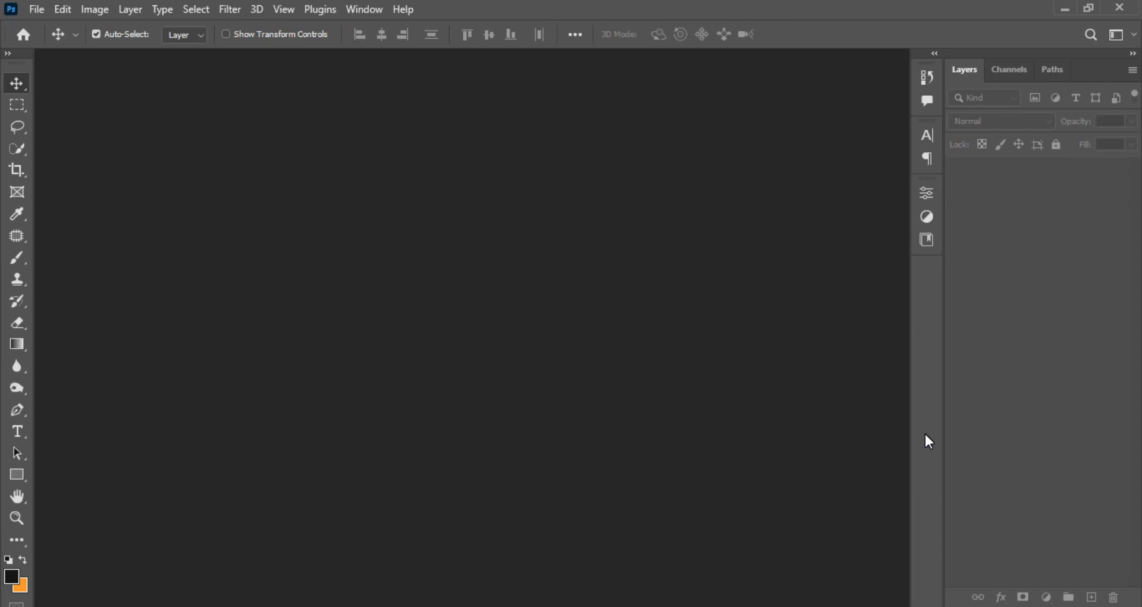
Create a new 3000 x 2000 px RGB document at 150 pixels/inch with a white background.
left_click(37, 8)
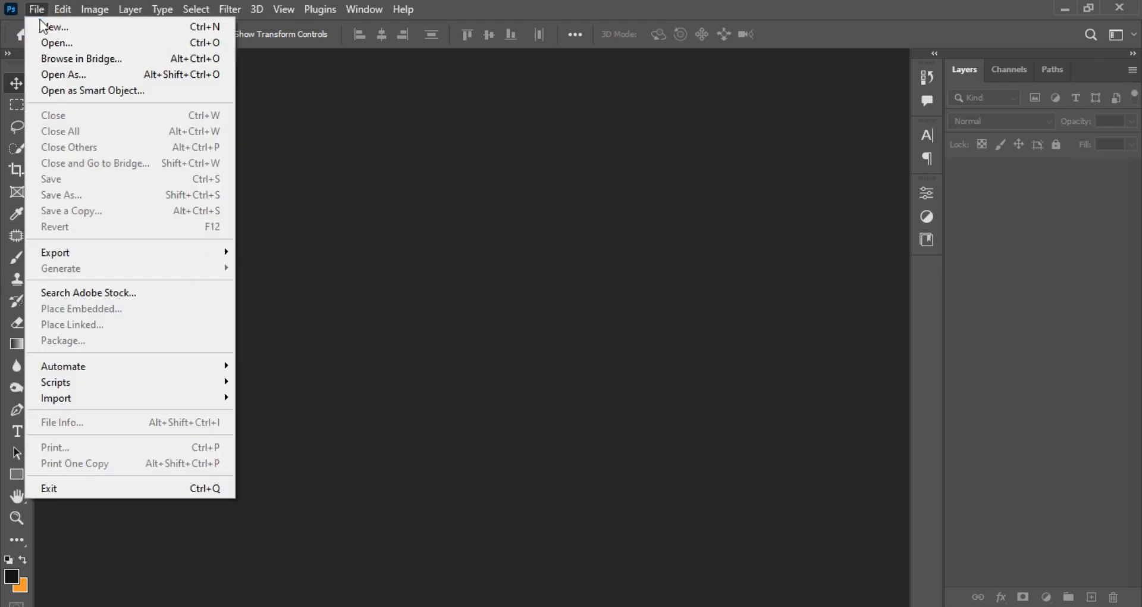
left_click(76, 27)
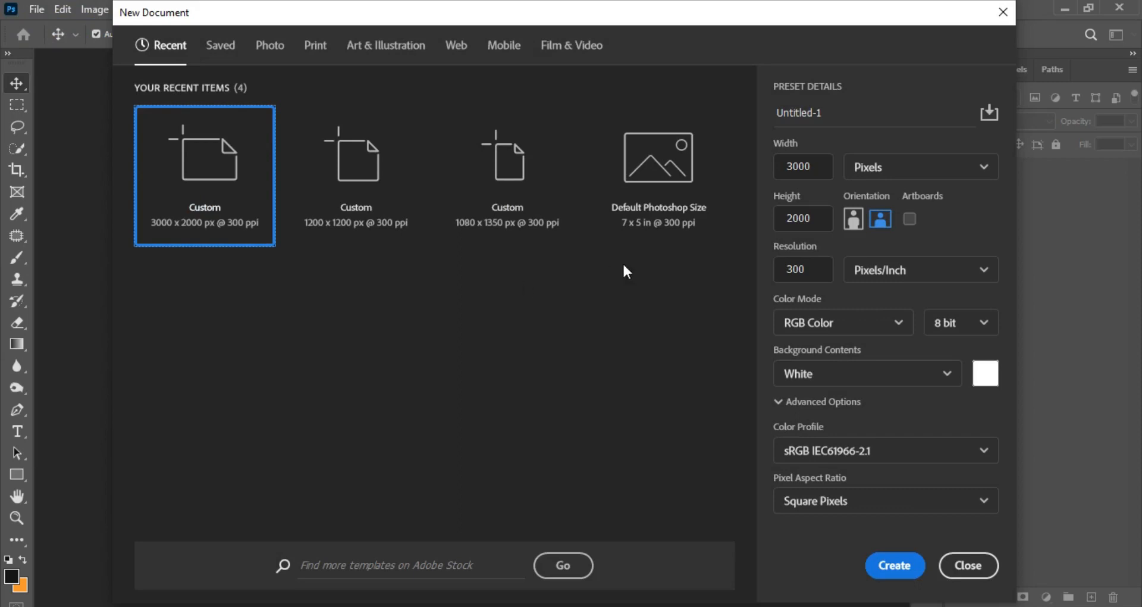
left_click(937, 171)
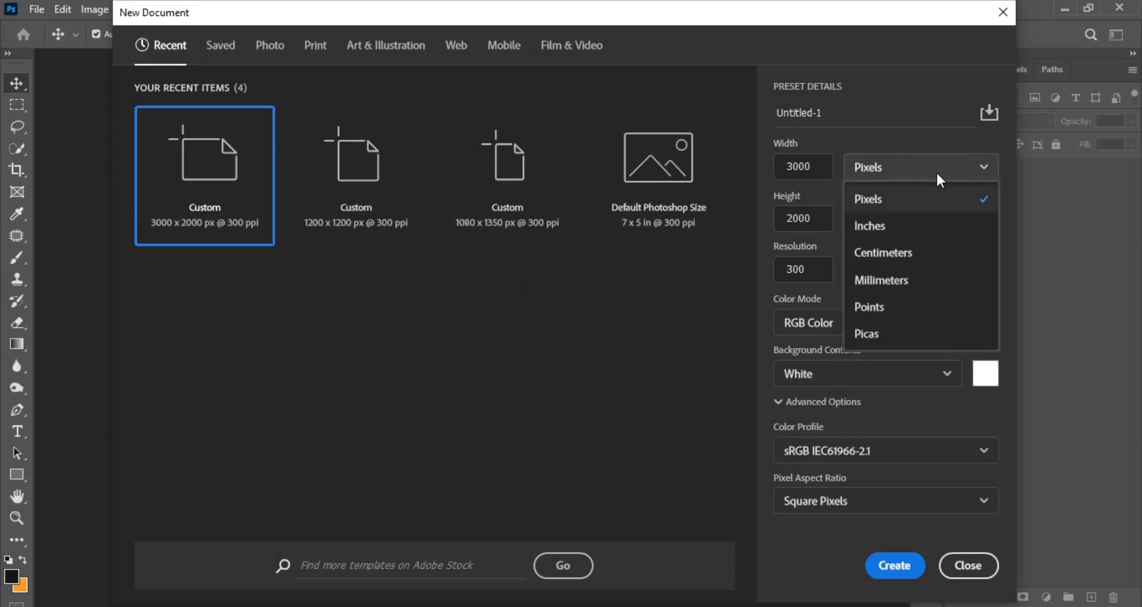
left_click(917, 196)
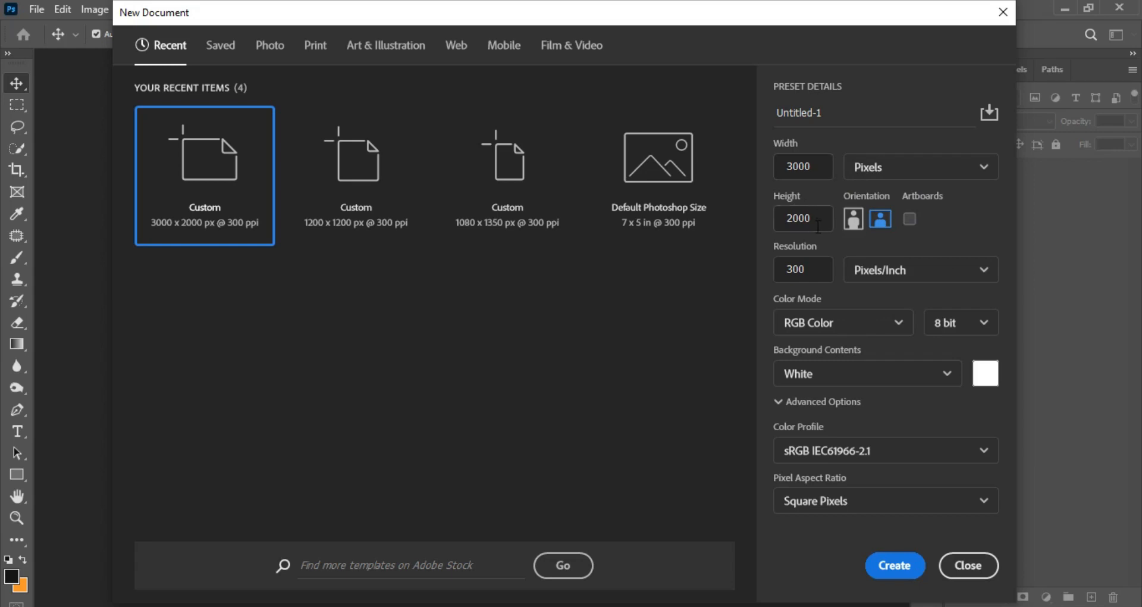
double_click(798, 269)
type("150")
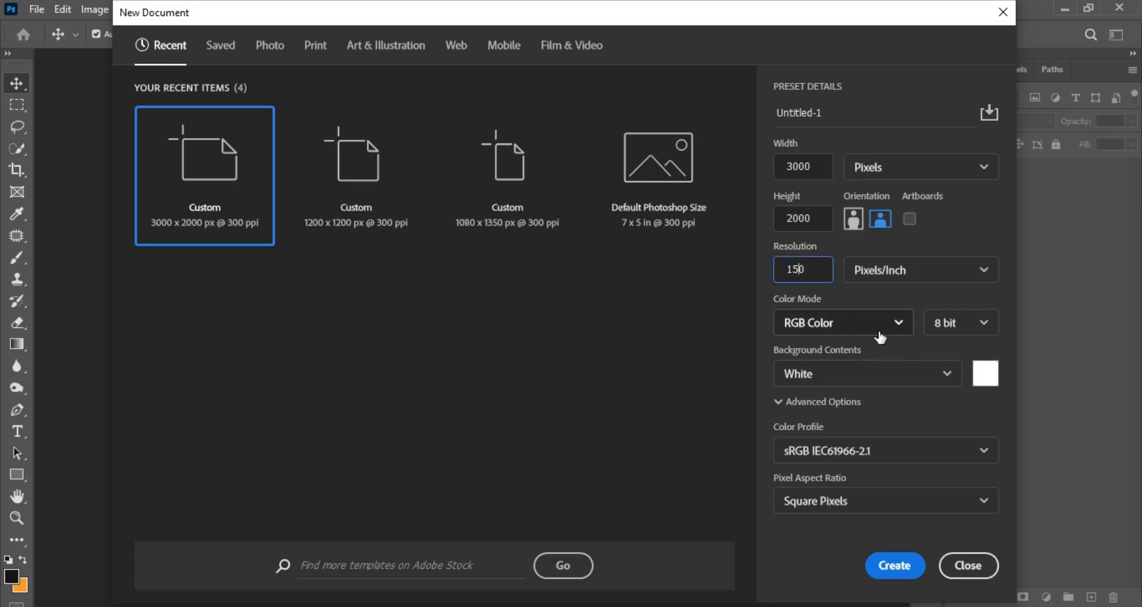
left_click(900, 565)
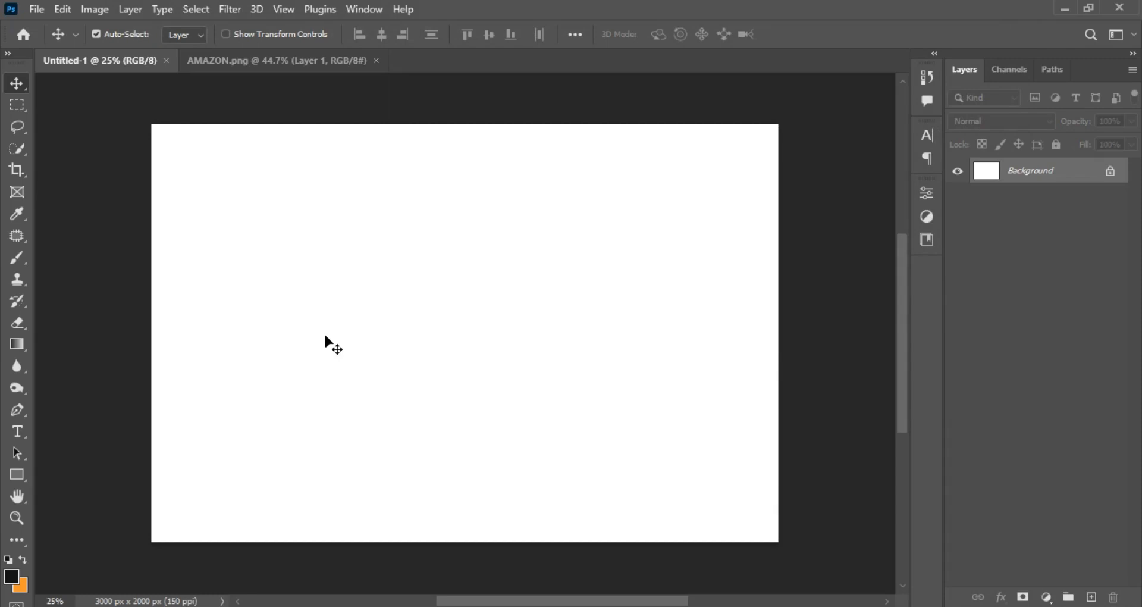
Check the AMAZON.png flyer, return to the new document and add an orange solid color fill layer (#ee7411).
left_click(270, 59)
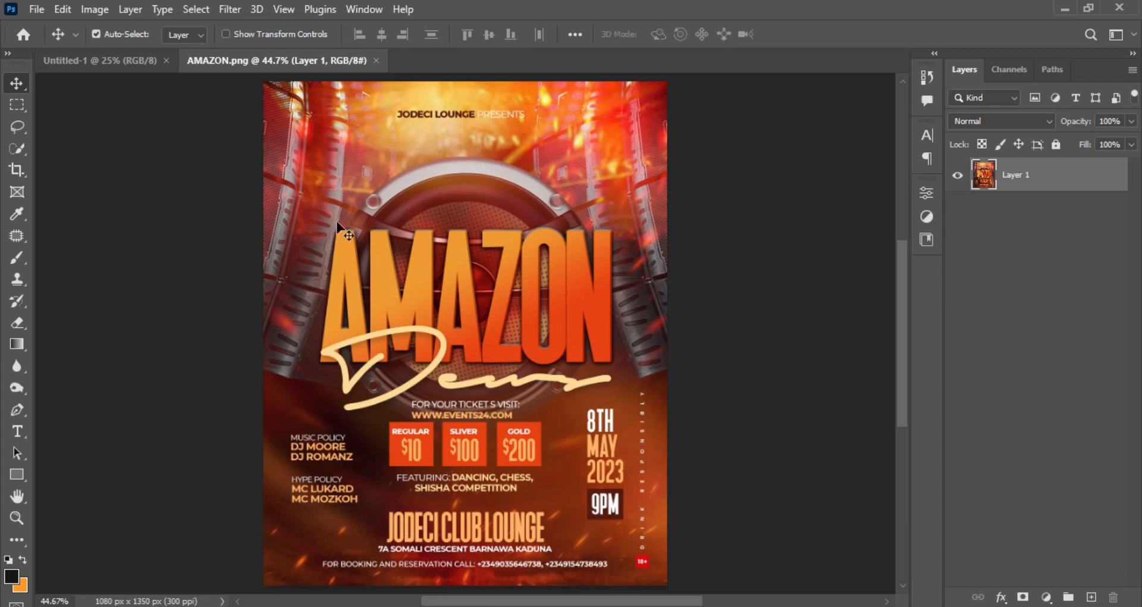
left_click(121, 59)
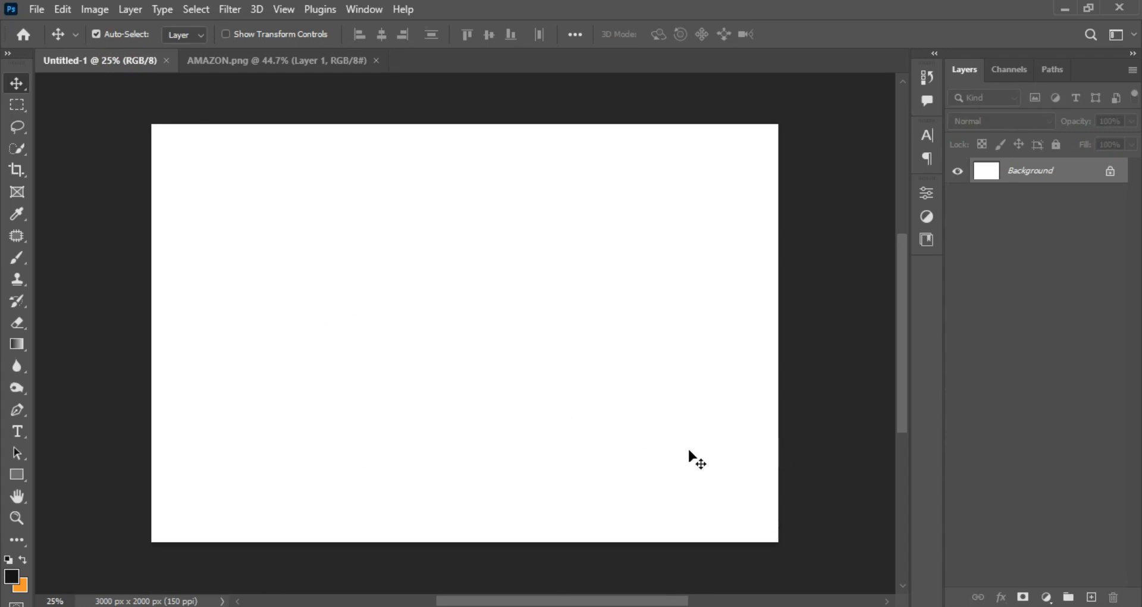
left_click(1046, 598)
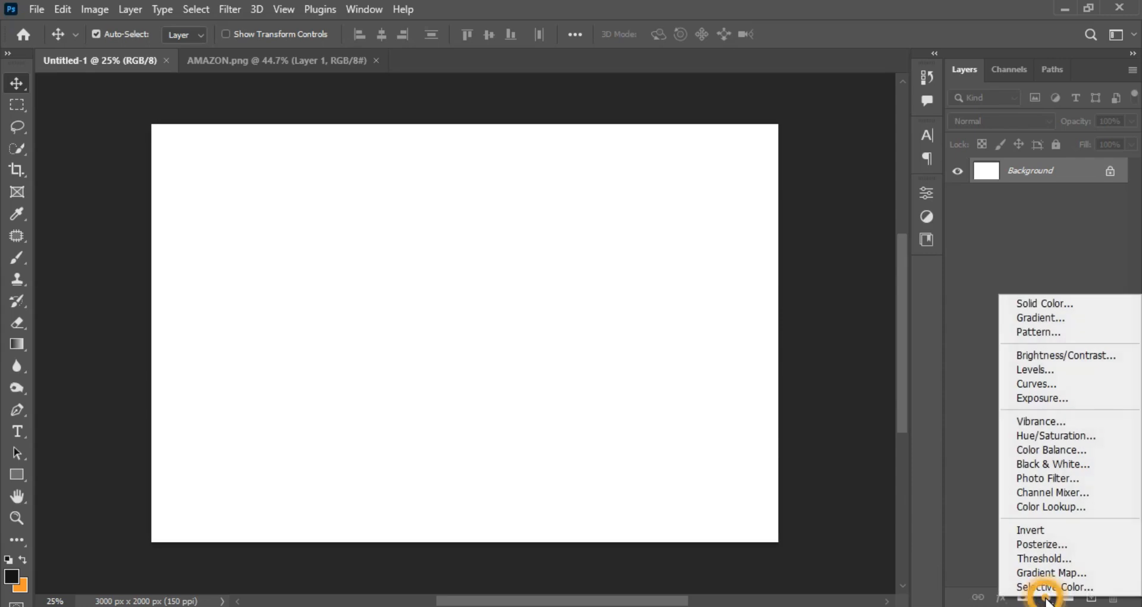
left_click(1056, 303)
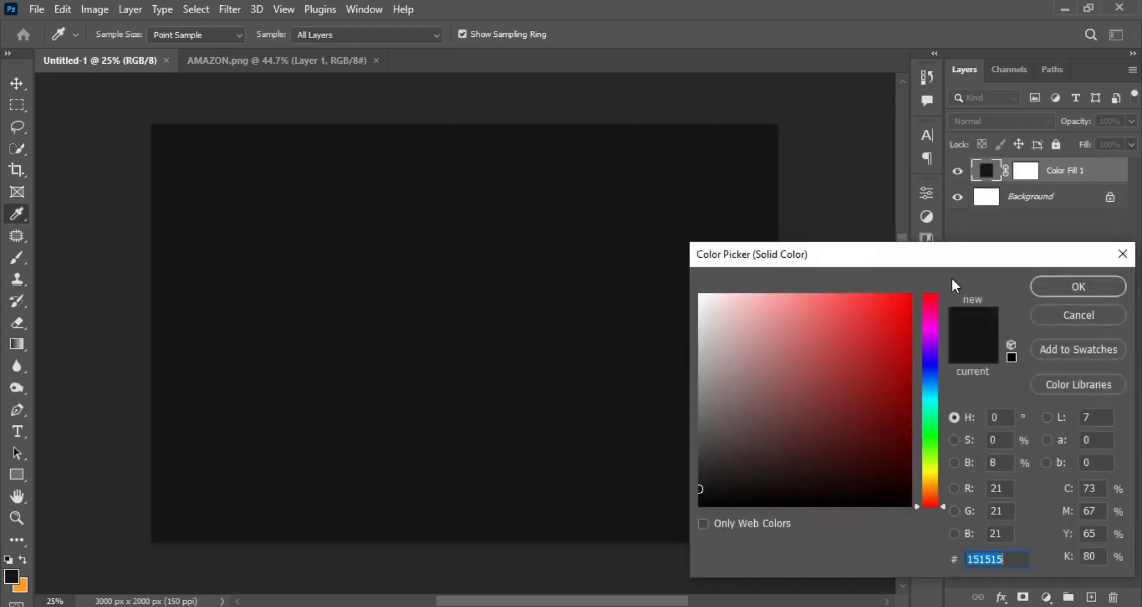
left_click(896, 308)
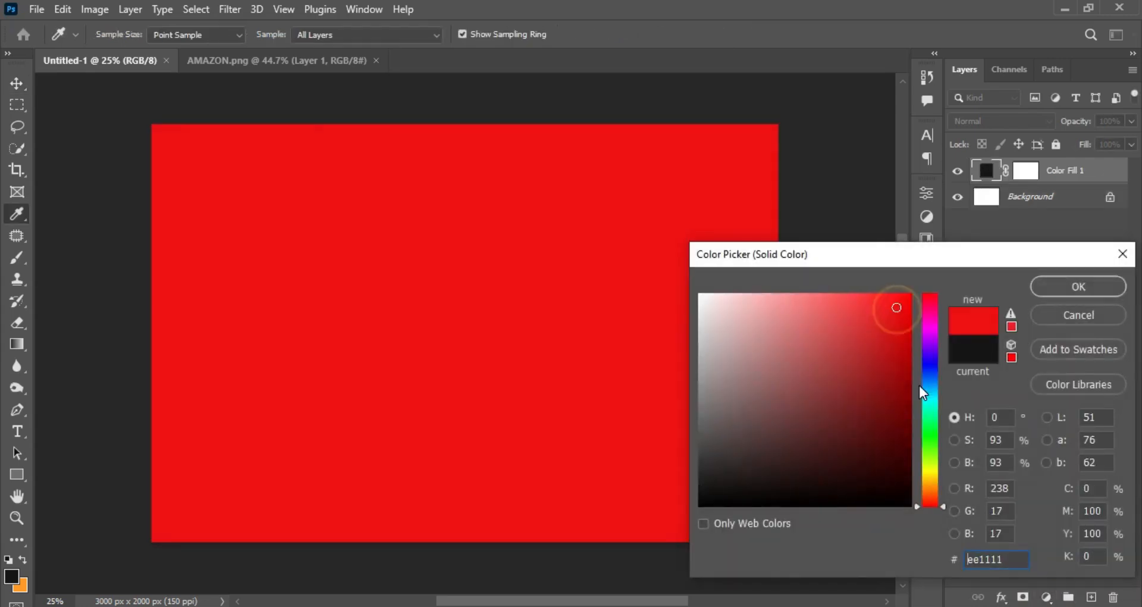
left_click(930, 489)
left_click(930, 491)
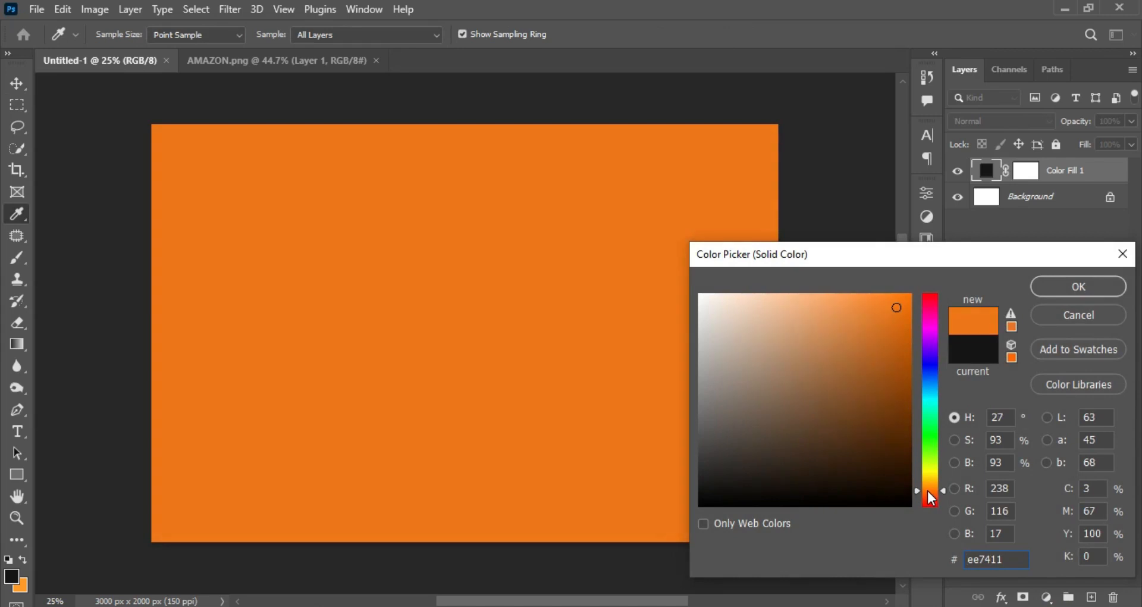
left_click(1083, 286)
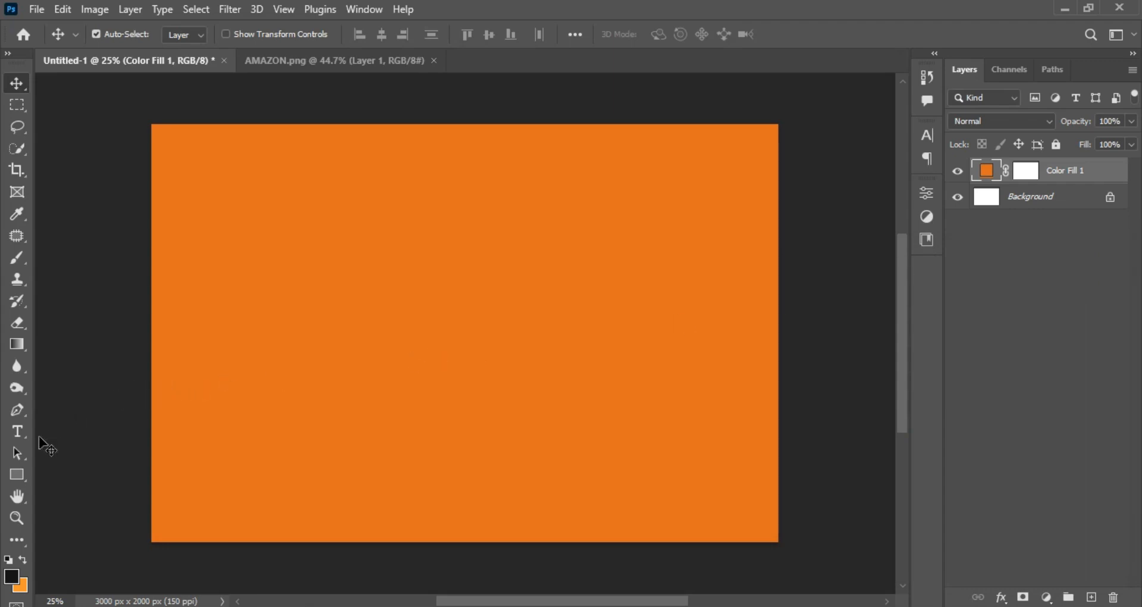
Create a 1080 x 1350 px rectangle shape with a yellow fill and a 0 px stroke on the orange canvas.
left_click(16, 475)
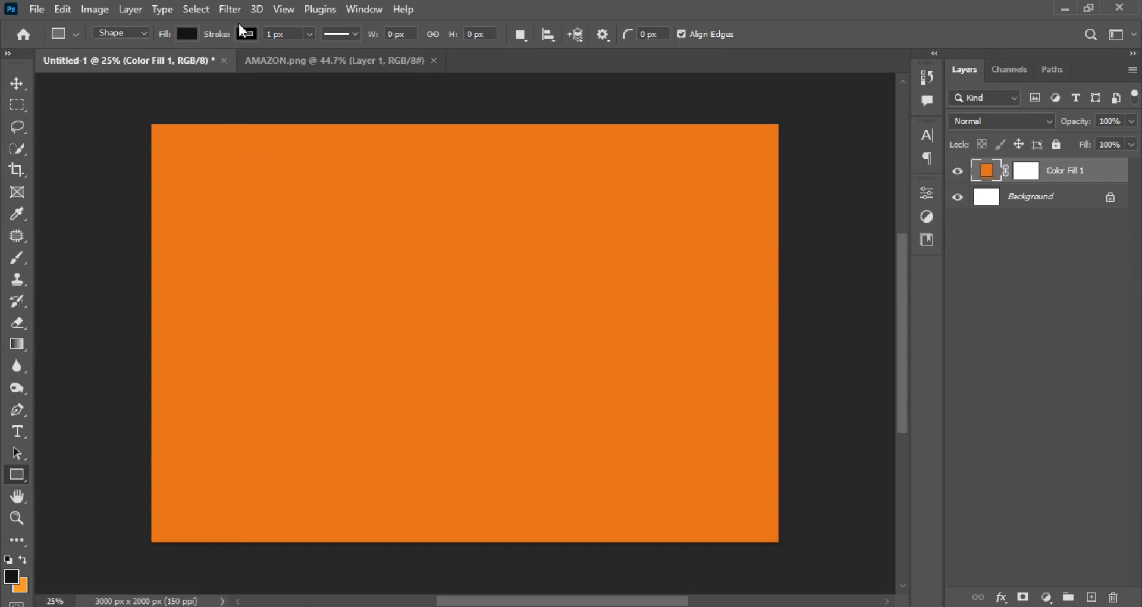
left_click_drag(223, 35, 207, 39)
left_click(188, 38)
left_click(111, 122)
left_click(513, 8)
left_click(375, 258)
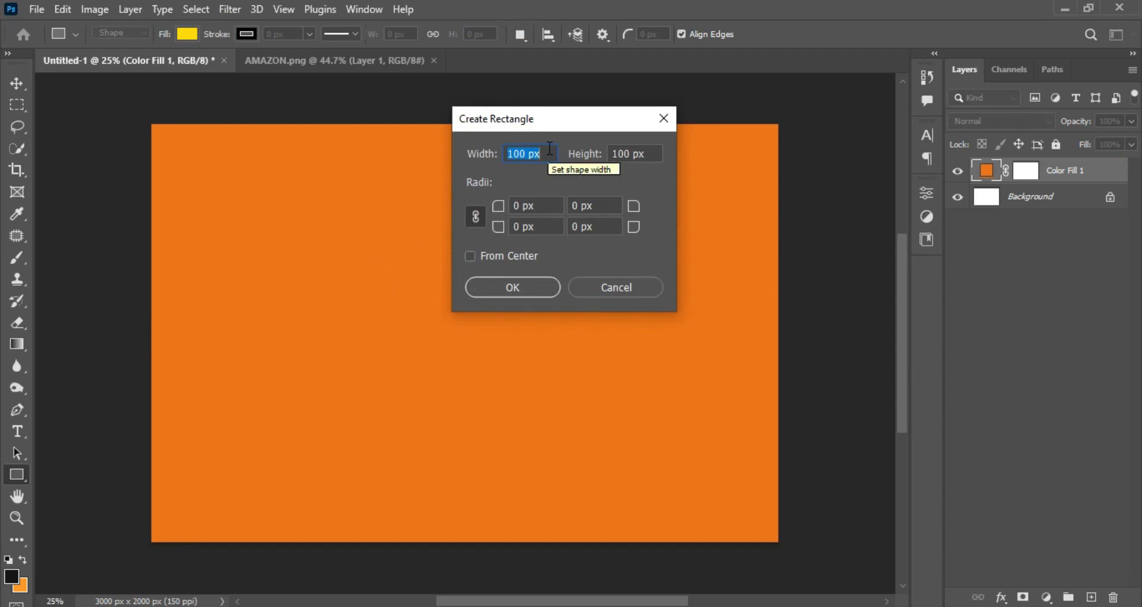
type("10")
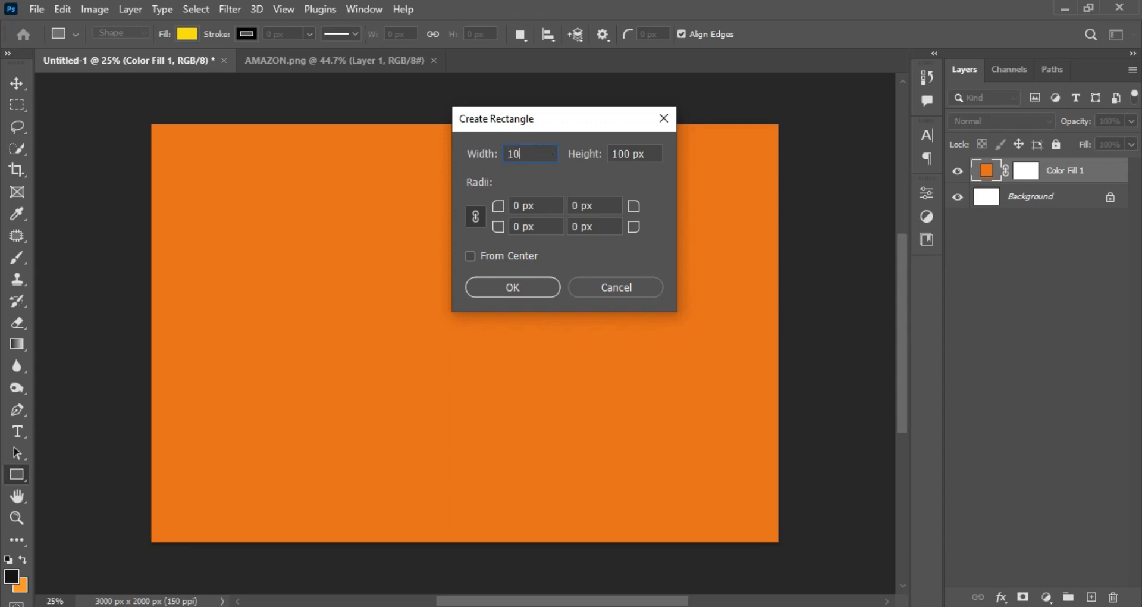
type("80")
key("Tab")
type("1350")
left_click(516, 285)
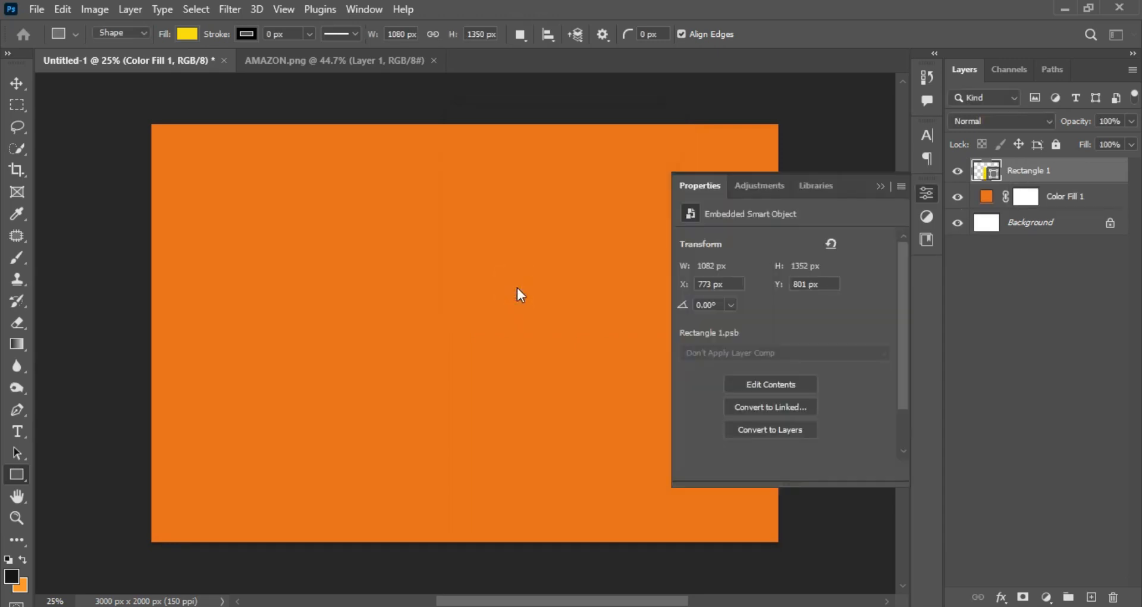
Move the yellow rectangle slightly up and left within the canvas, and convert its layer to a smart object.
left_click(17, 83)
mouse_move(436, 316)
left_mouse_down()
mouse_move(431, 287)
mouse_move(407, 290)
mouse_move(431, 306)
left_mouse_up()
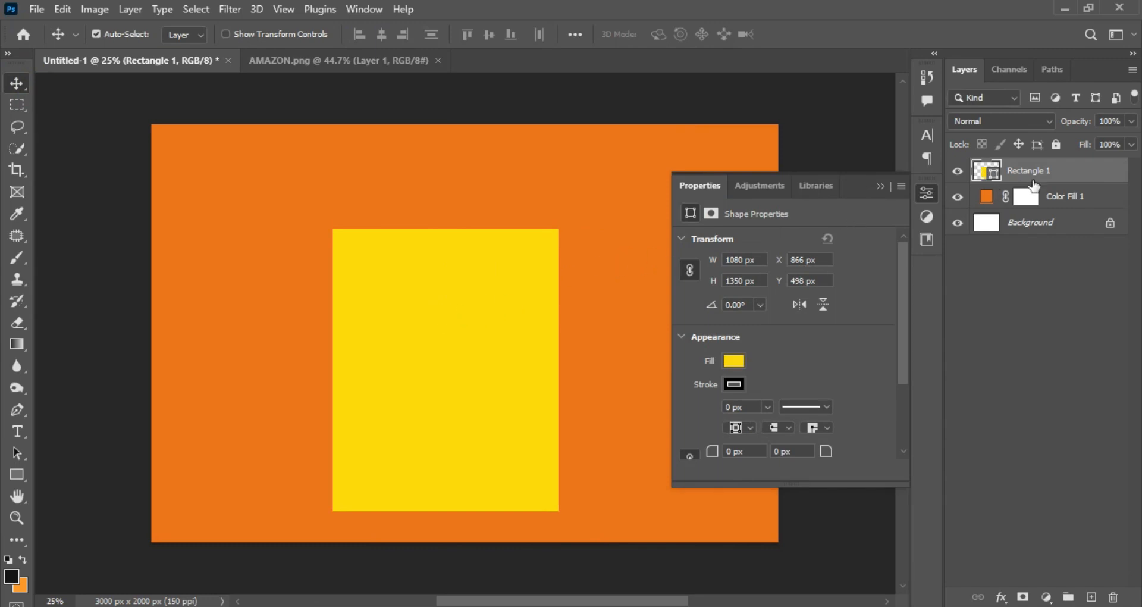
right_click(1071, 172)
left_click(939, 257)
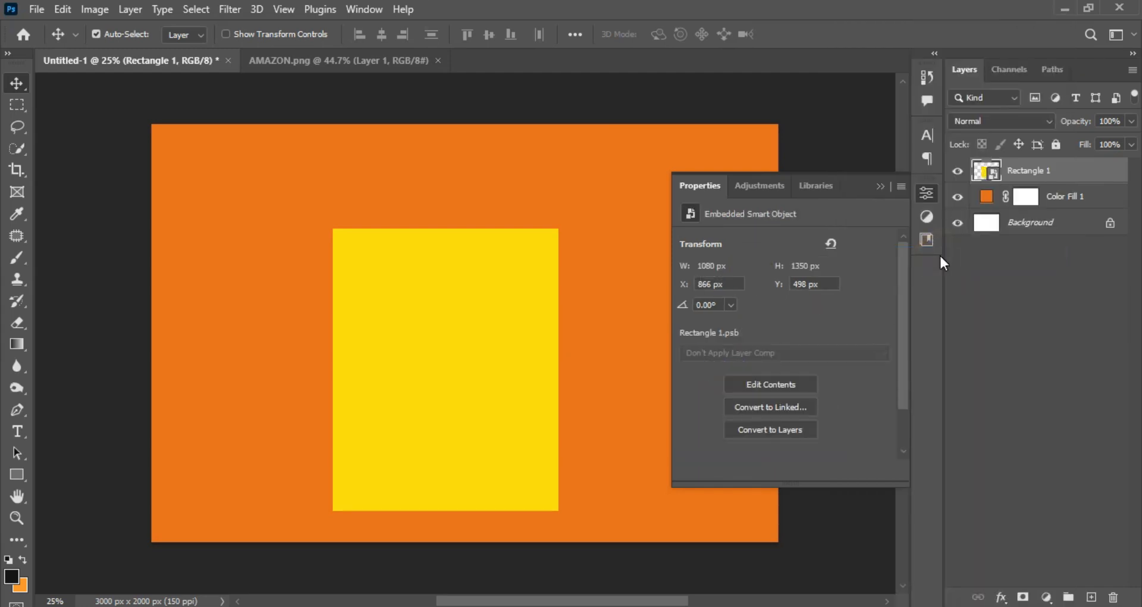
Open the rectangle's smart object contents and bring in the AMAZON.png flyer, aligned to cover the yellow rectangle.
left_click(983, 172)
double_click(983, 173)
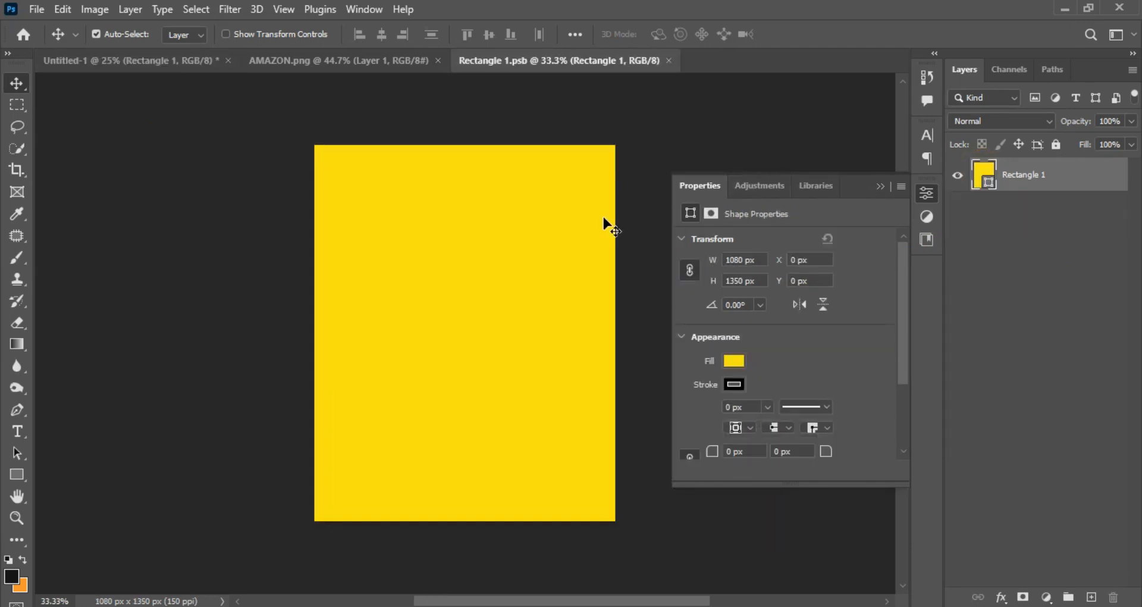
left_click(880, 187)
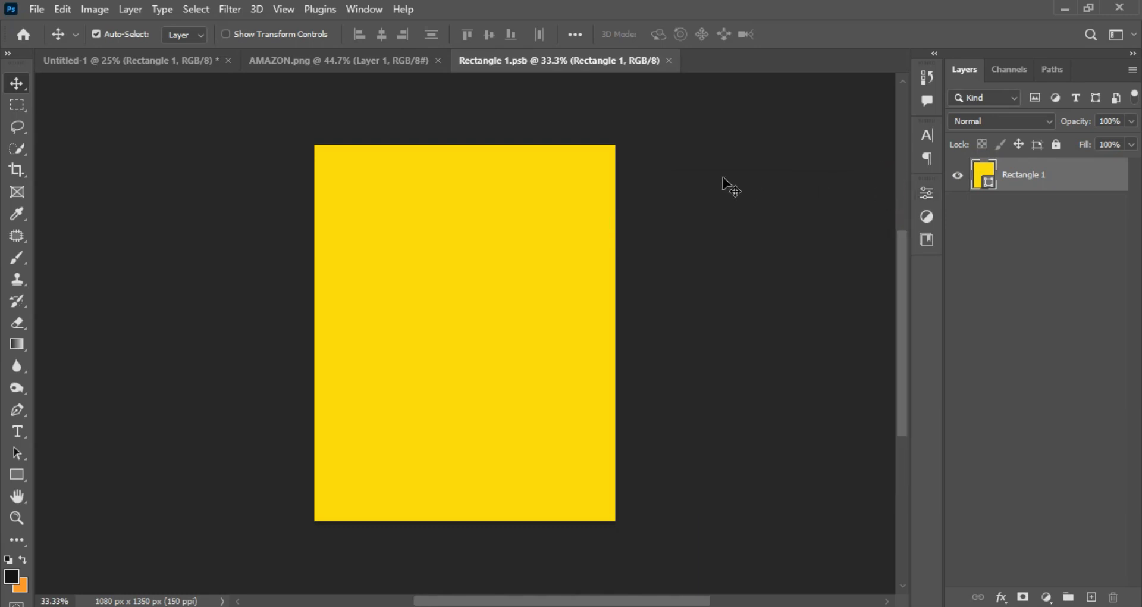
left_click(386, 60)
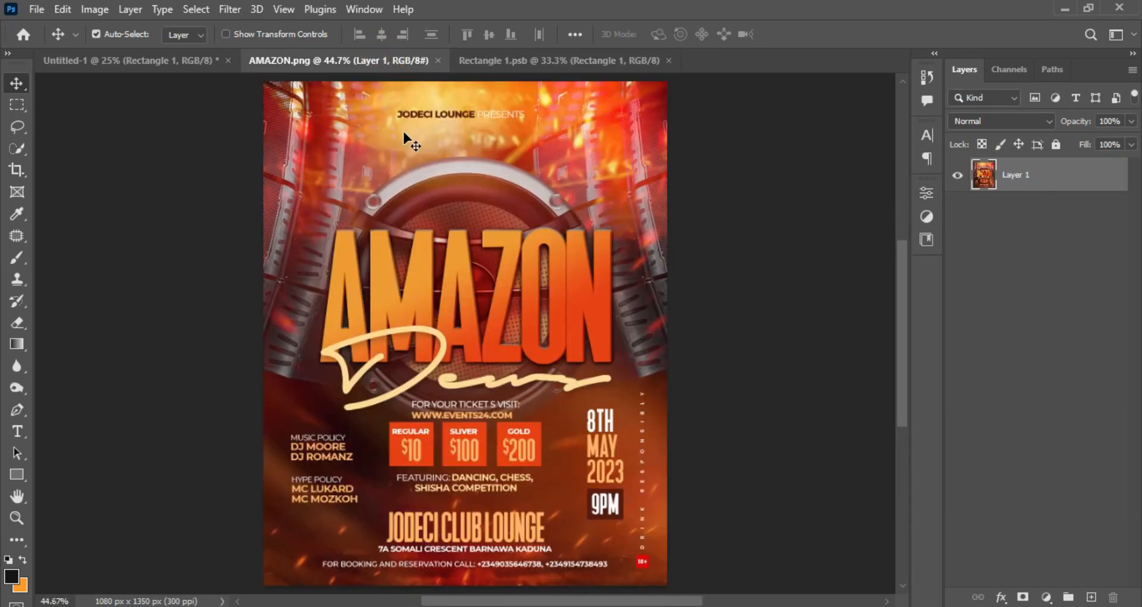
left_click_drag(454, 199, 507, 122)
left_click_drag(448, 295, 471, 332)
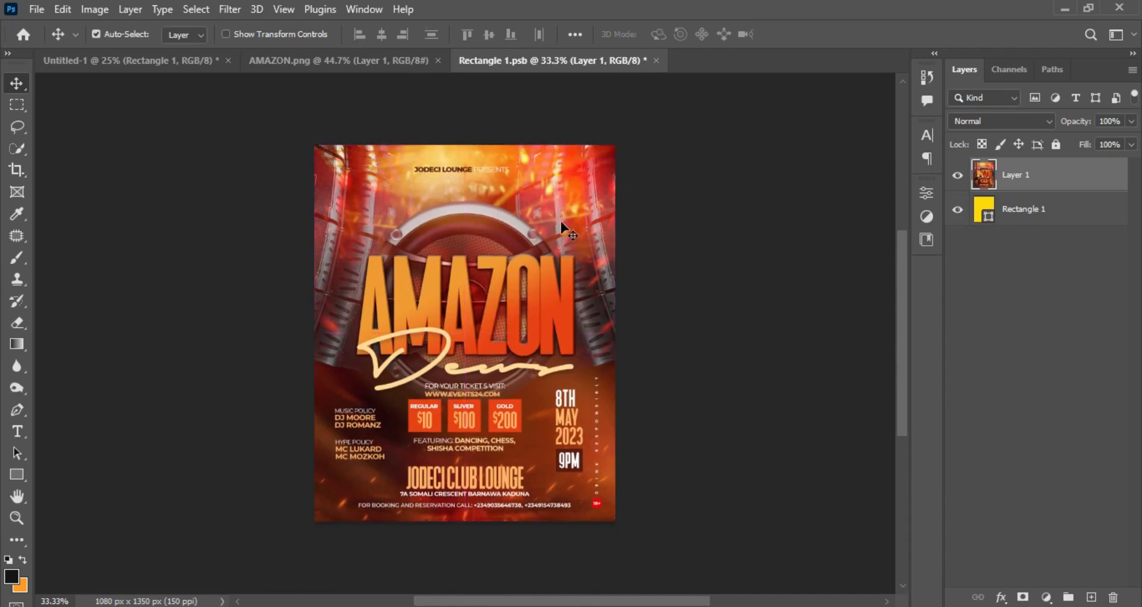
Close the smart object's contents with changes saved, and return to the Untitled-1 document.
left_click(657, 60)
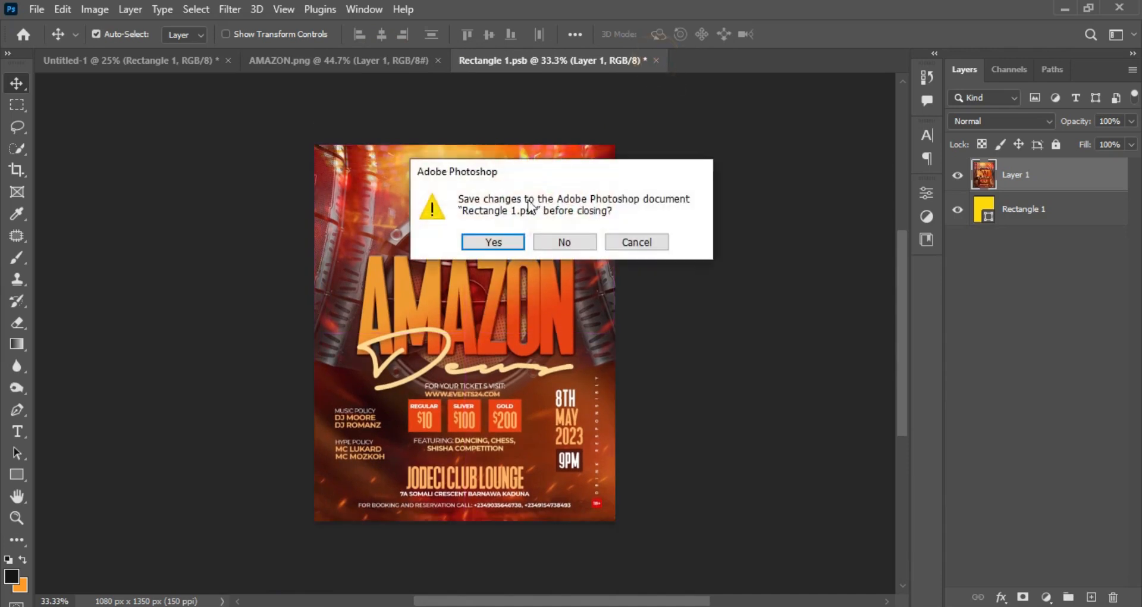
left_click(493, 241)
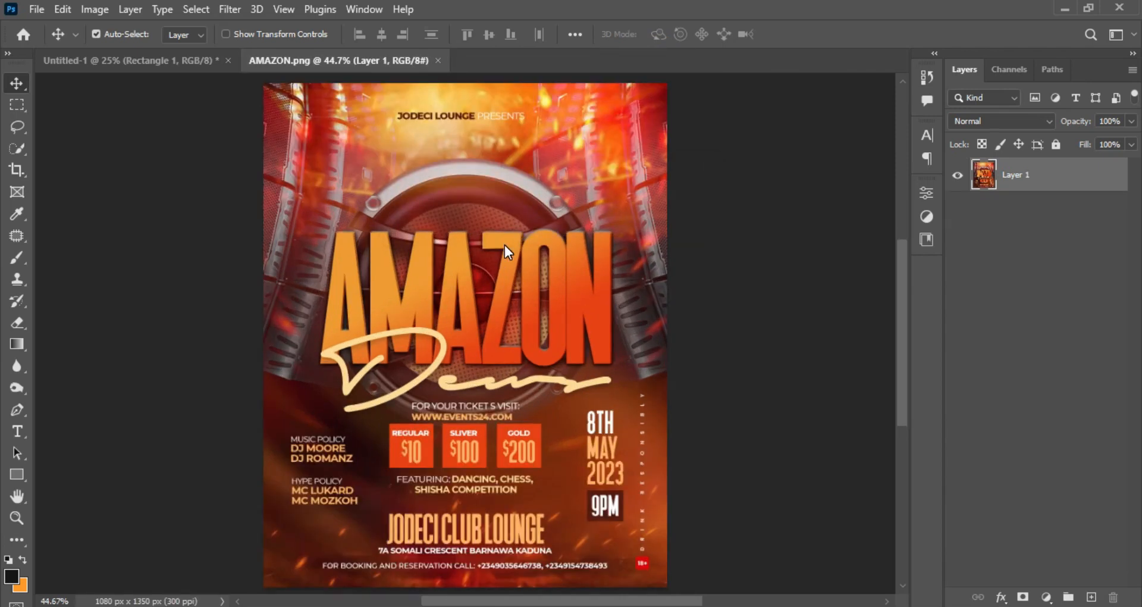
left_click(168, 61)
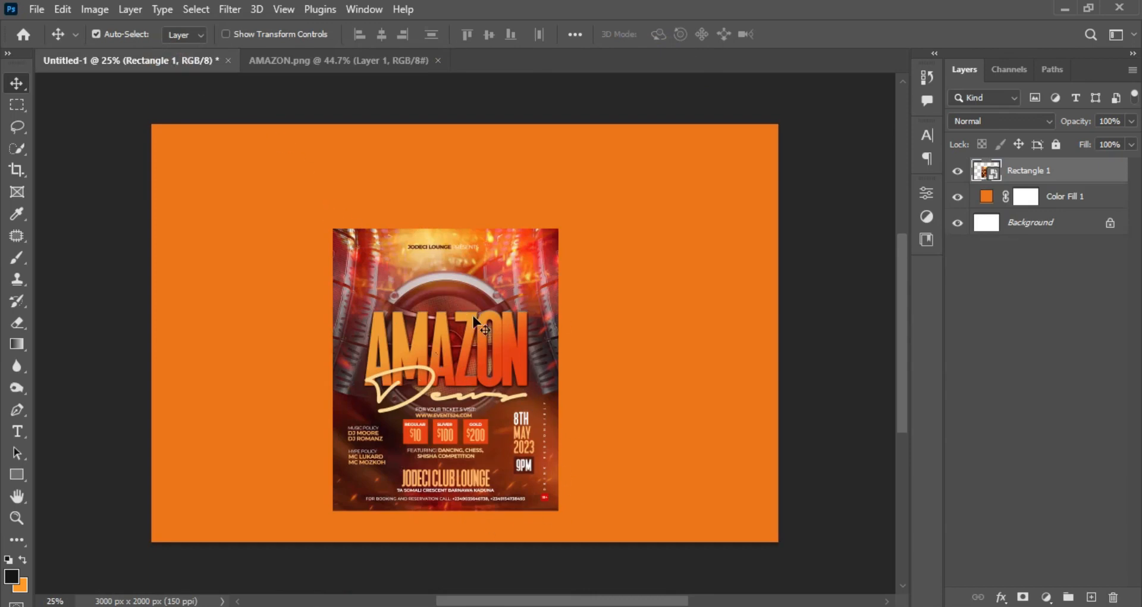
Add a drop shadow to the flyer layer with 33% opacity and a 26 px distance.
double_click(1098, 172)
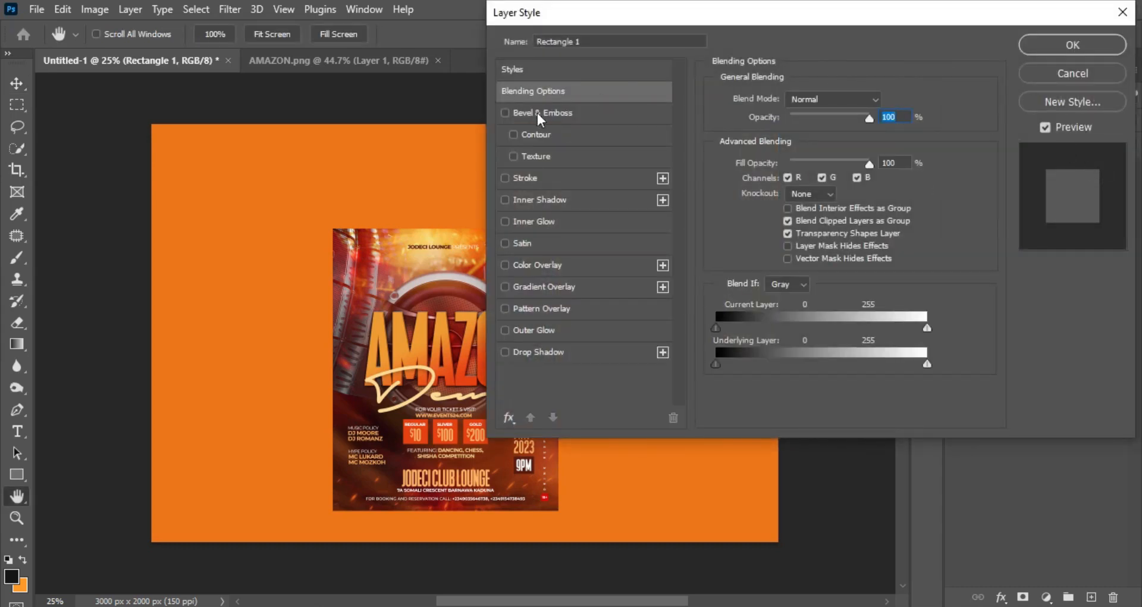
left_click(541, 351)
left_click_drag(732, 20, 800, 24)
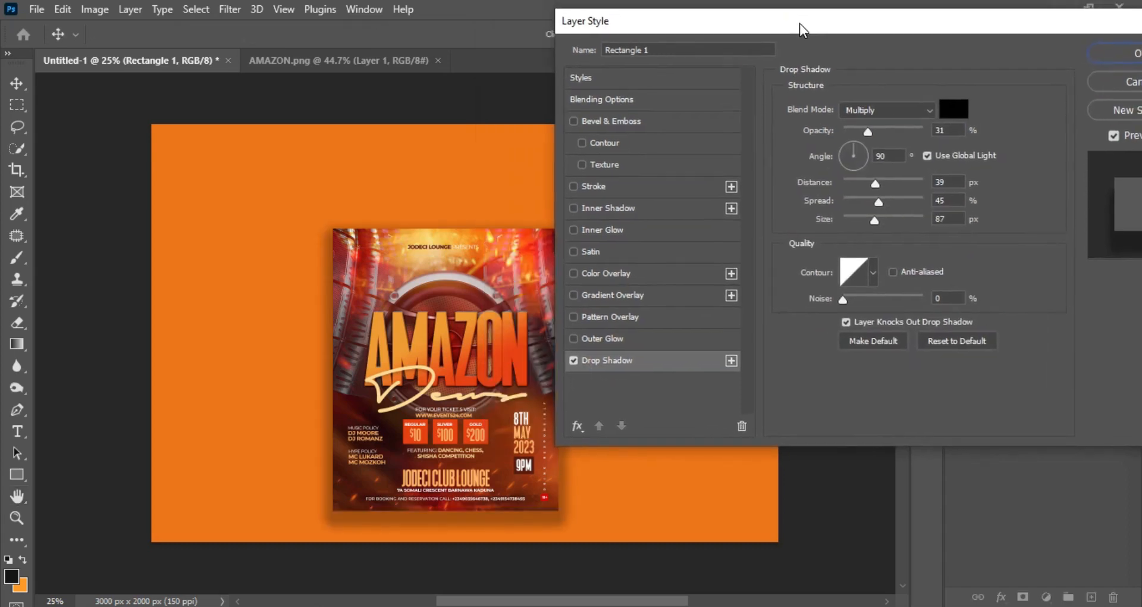
left_click(871, 131)
left_click_drag(878, 186, 867, 182)
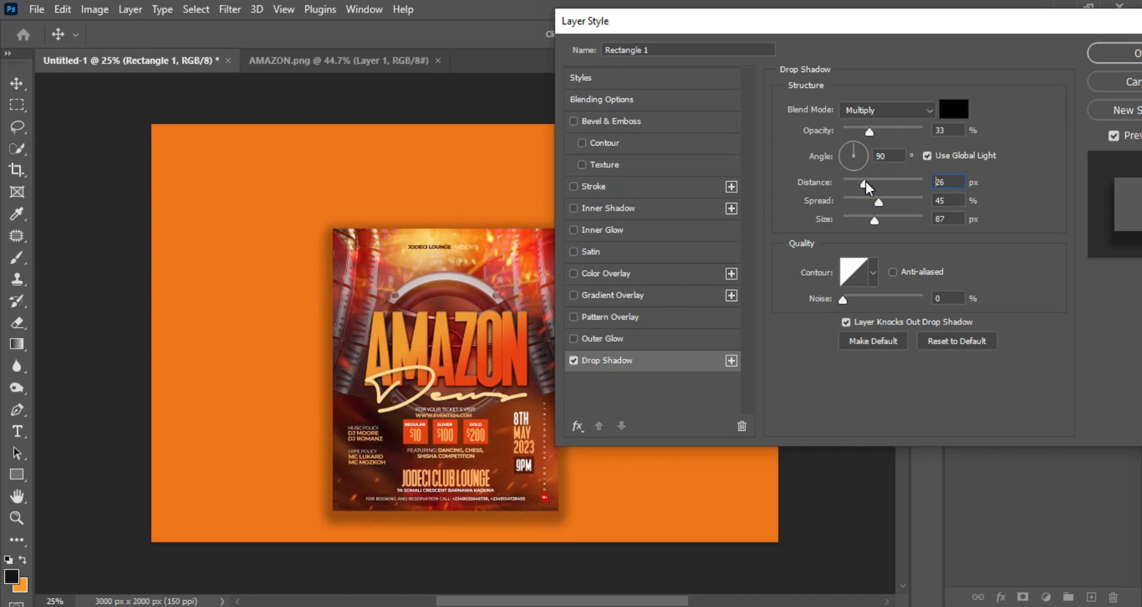
left_click(1111, 49)
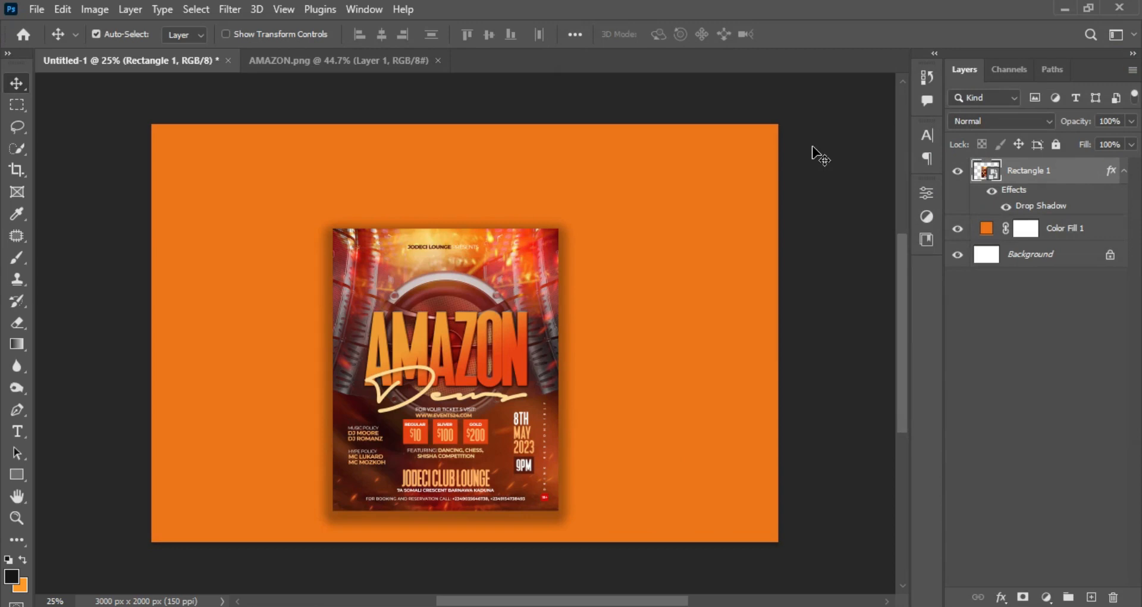
Duplicate the flyer layer and move the copy straight above the original, leaving a small gap between them.
left_click(1125, 171)
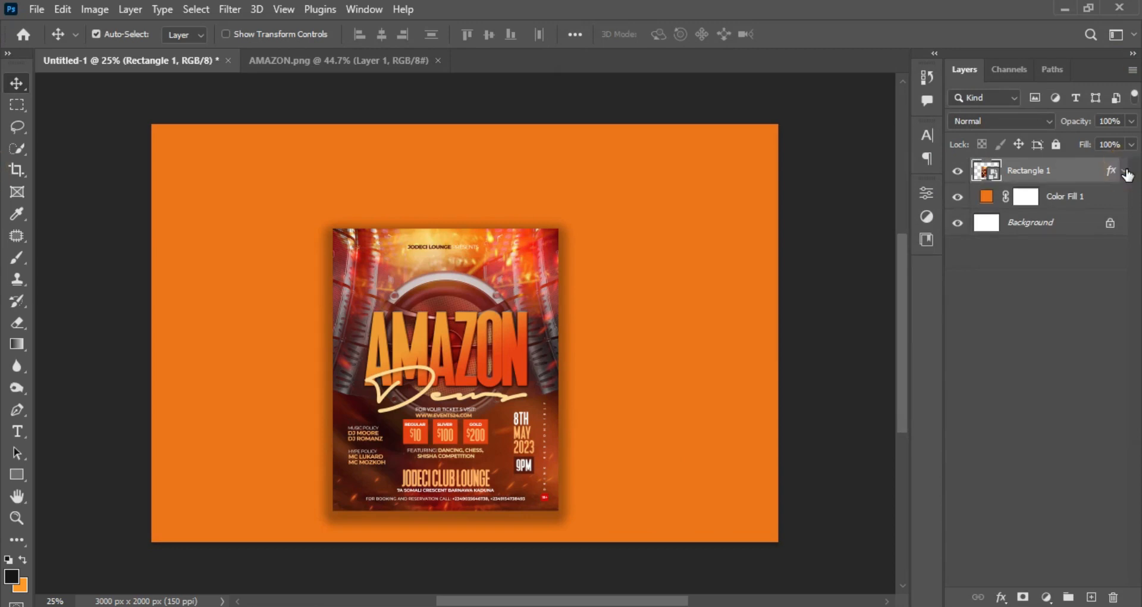
left_click(1126, 172)
key("ctrl+j")
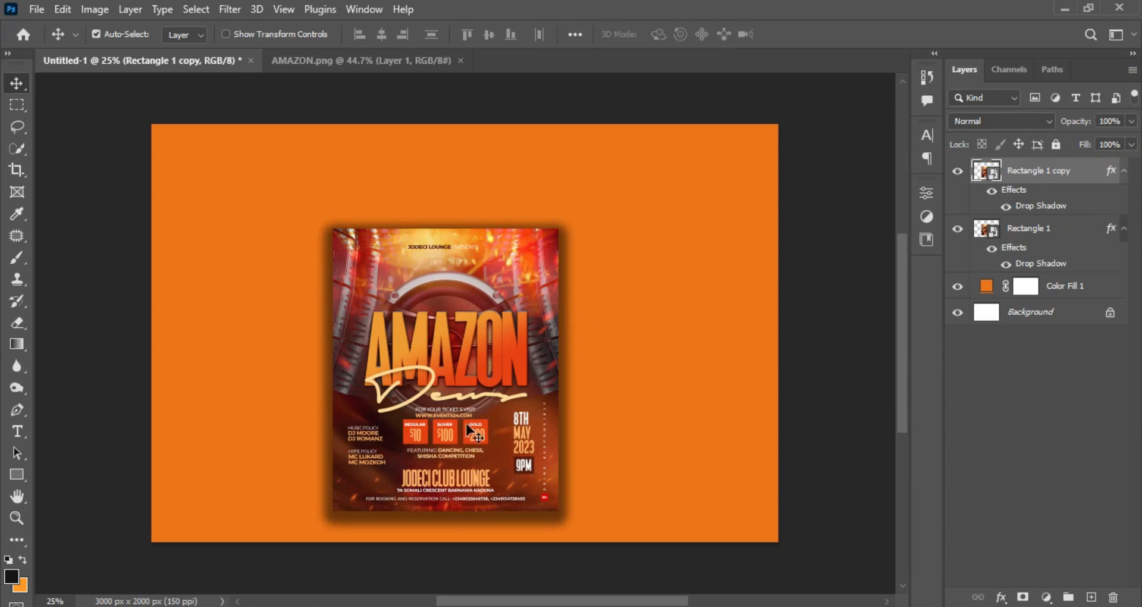
left_click_drag(457, 476, 471, 138)
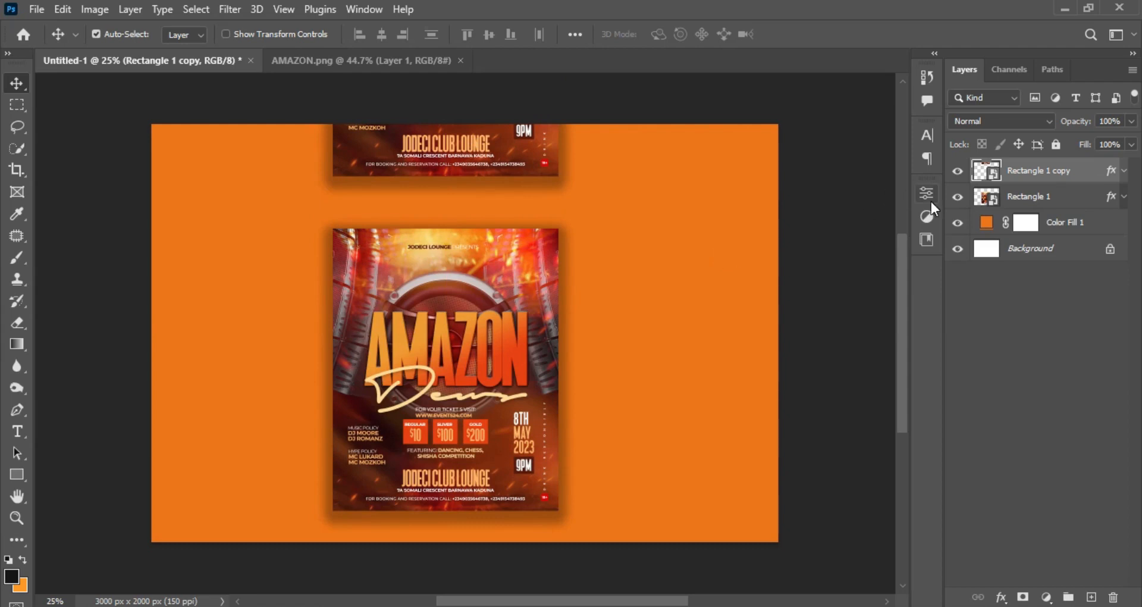
Rotate both flyer layers together by about 32° and reposition the pair diagonally across the middle of the canvas.
left_click(1081, 198, "shift")
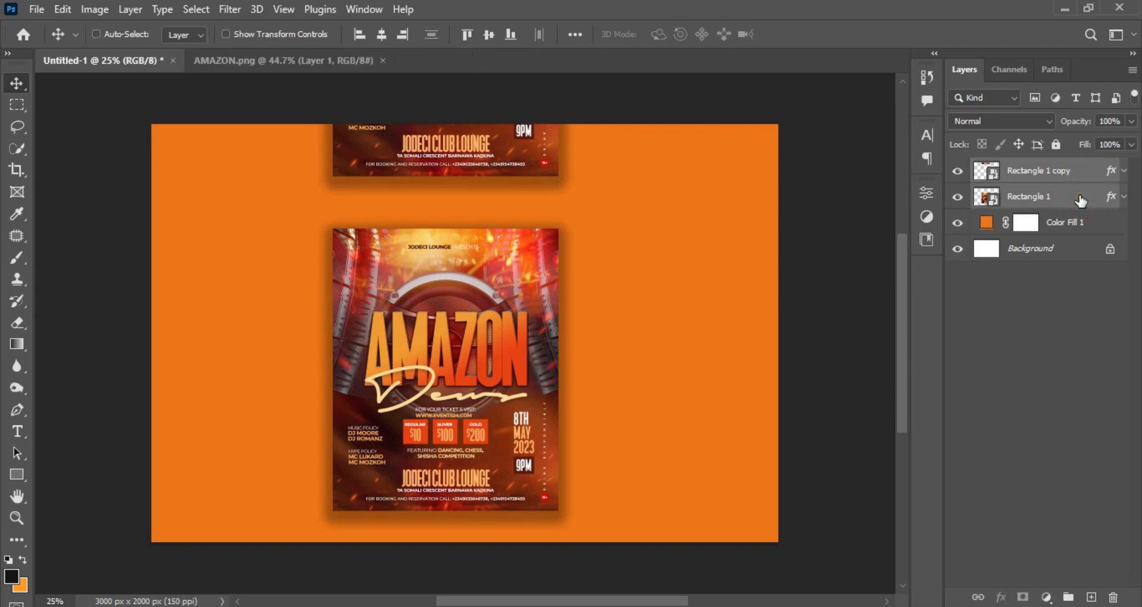
key("ctrl+t")
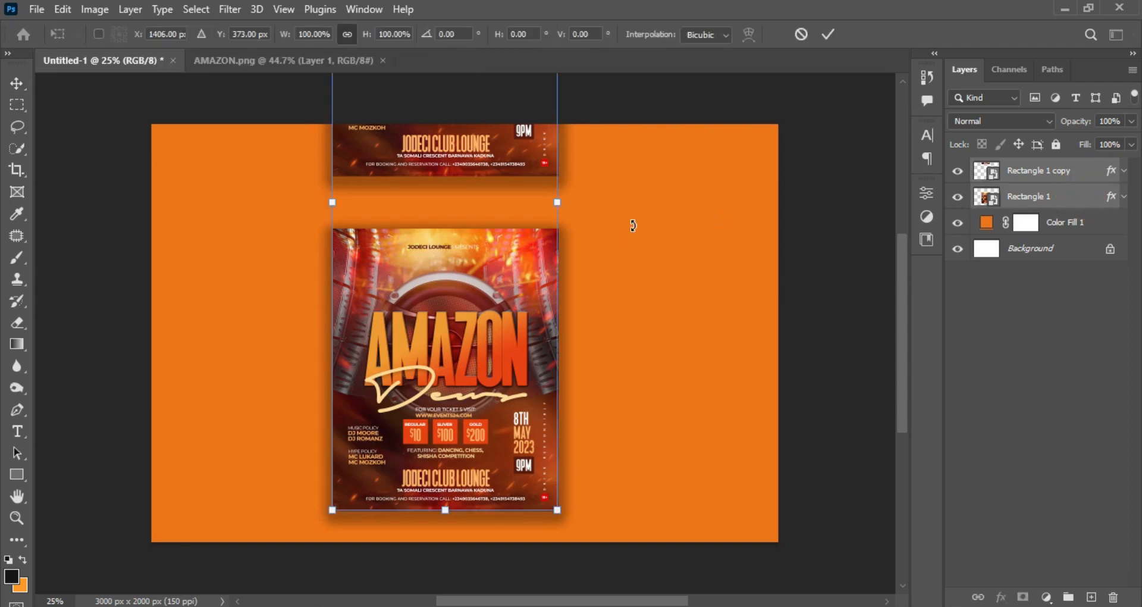
left_click_drag(634, 225, 560, 295)
left_click_drag(530, 185, 550, 309)
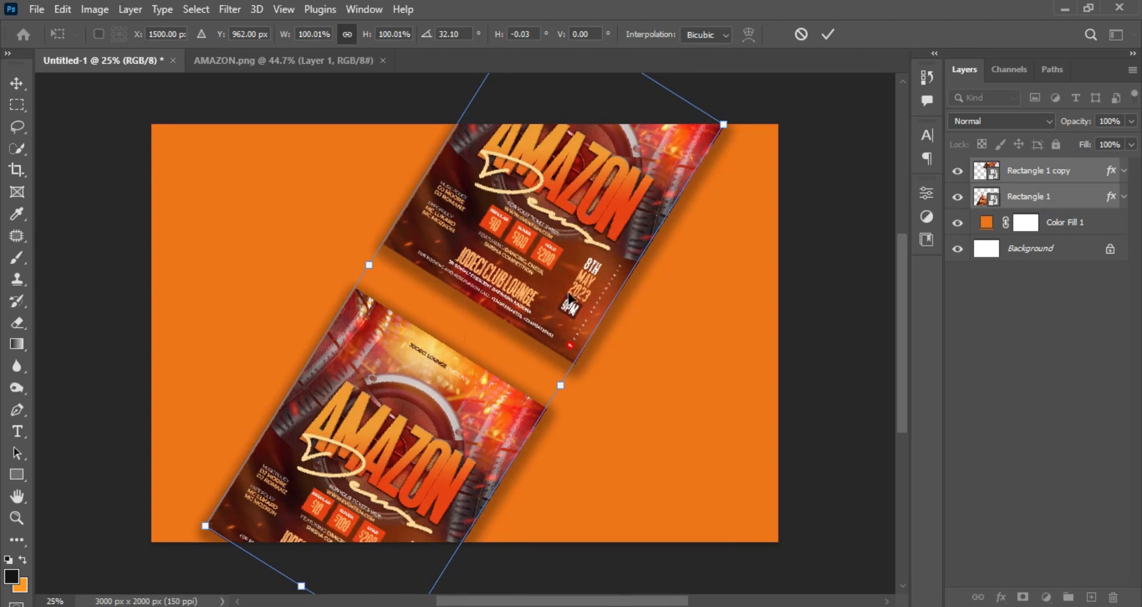
left_click(830, 33)
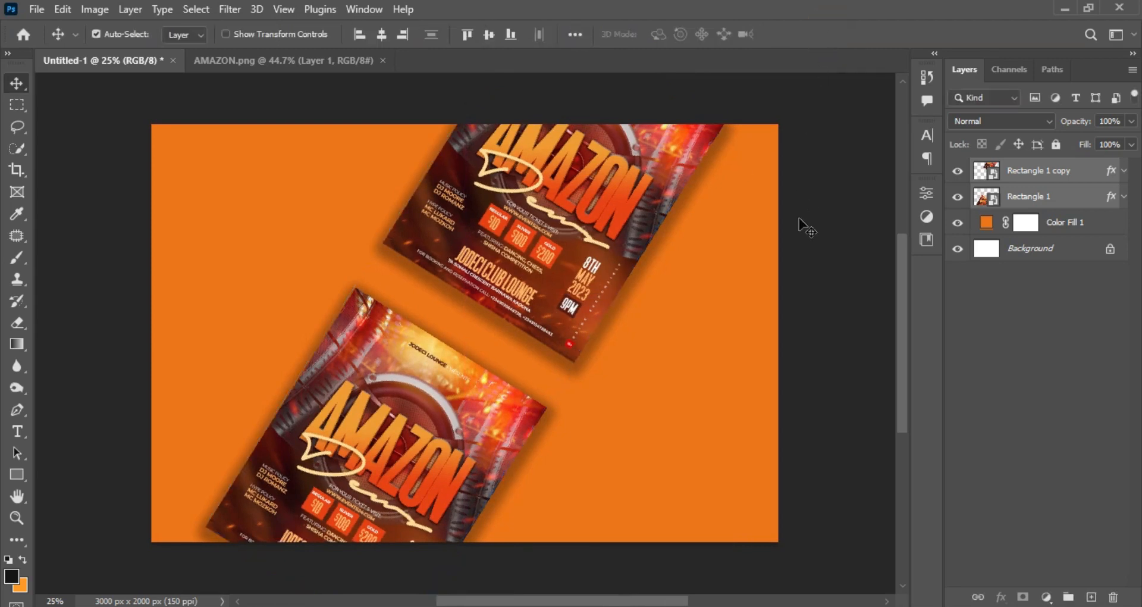
Duplicate the tilted flyer pair twice, placing one pair to the right and the other to the left of the original.
key("ctrl+j")
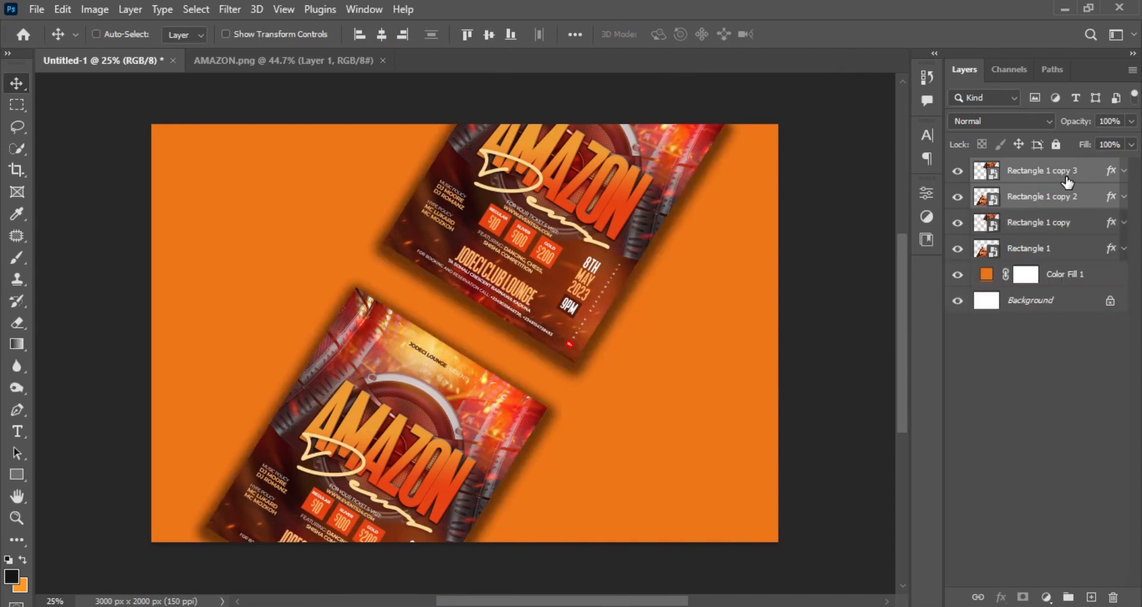
key("ctrl+t")
left_click_drag(539, 242, 796, 349)
key("Return")
key("ctrl+t")
left_click(829, 35)
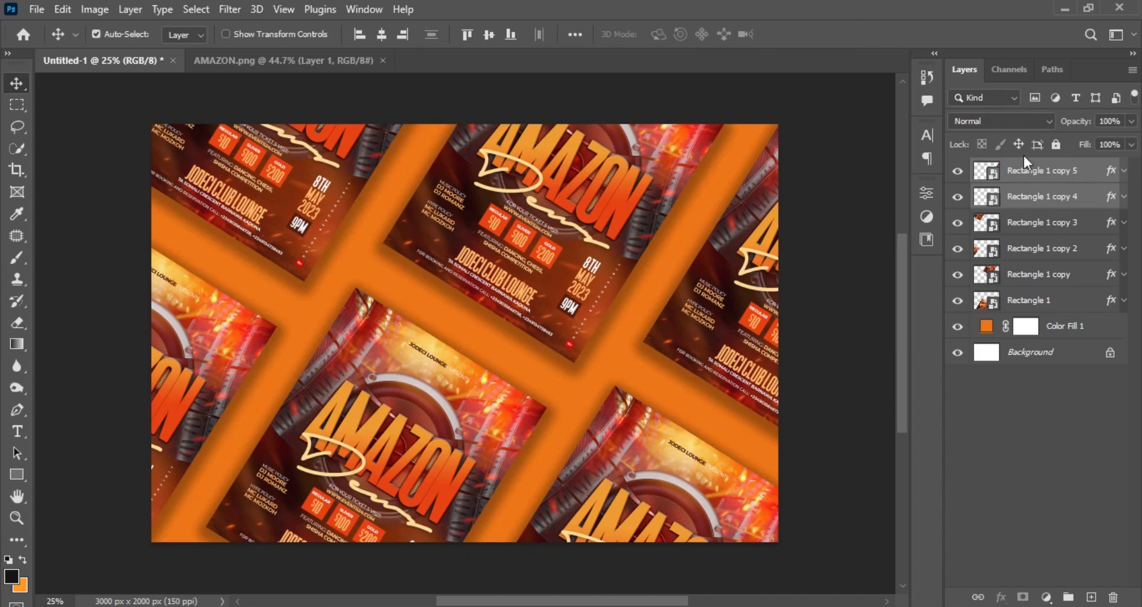
Add a Curves adjustment layer above all the flyers and raise the RGB curve slightly in the highlights and shadows to brighten the image.
left_click(1081, 169)
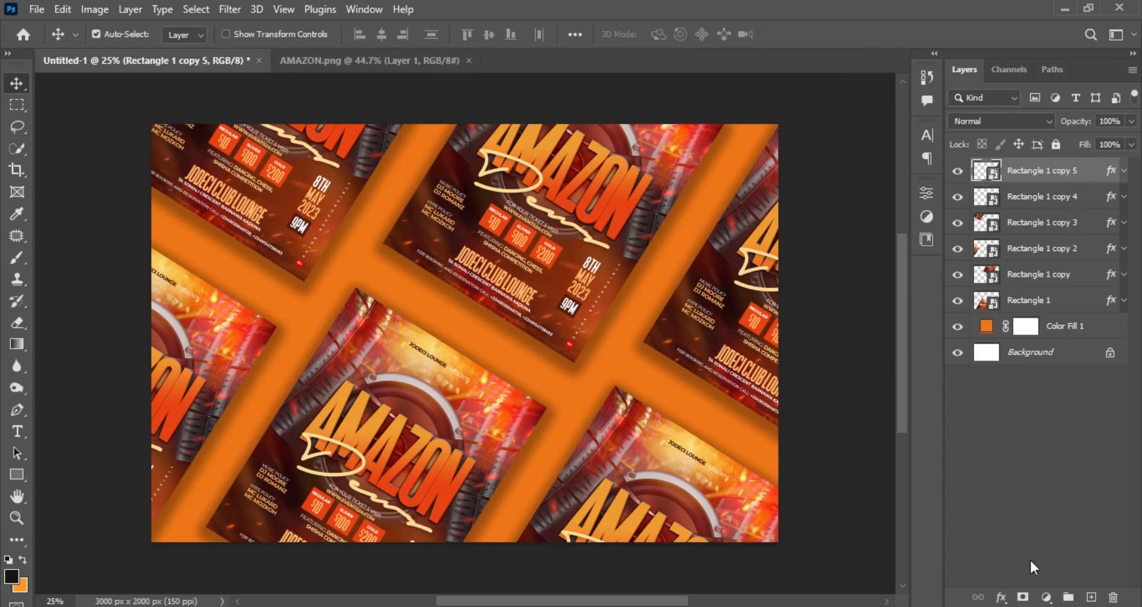
left_click(1048, 598)
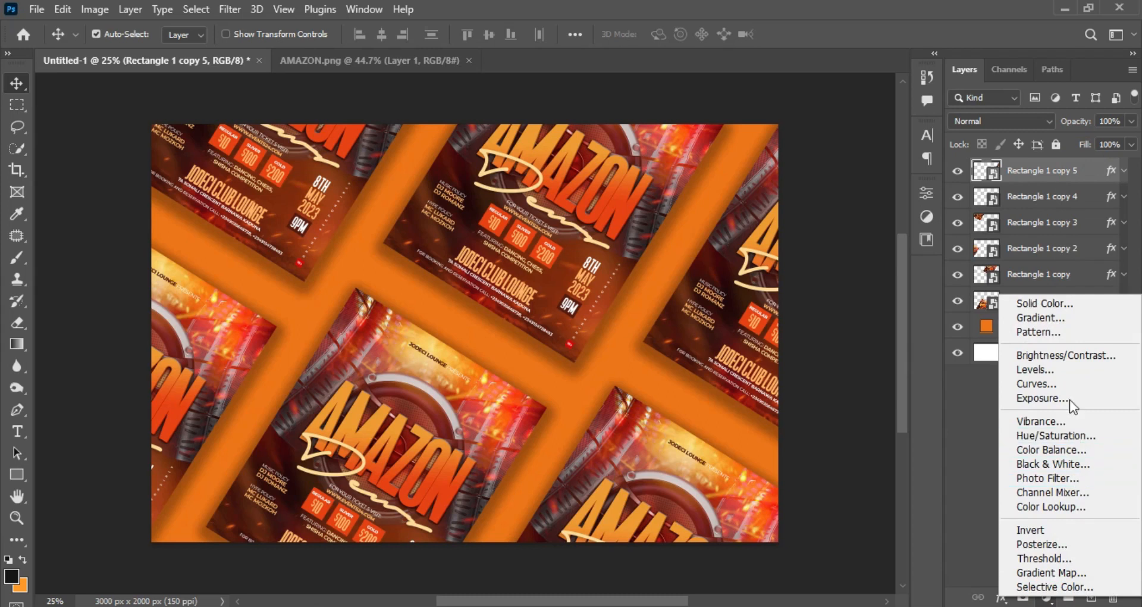
left_click(1069, 384)
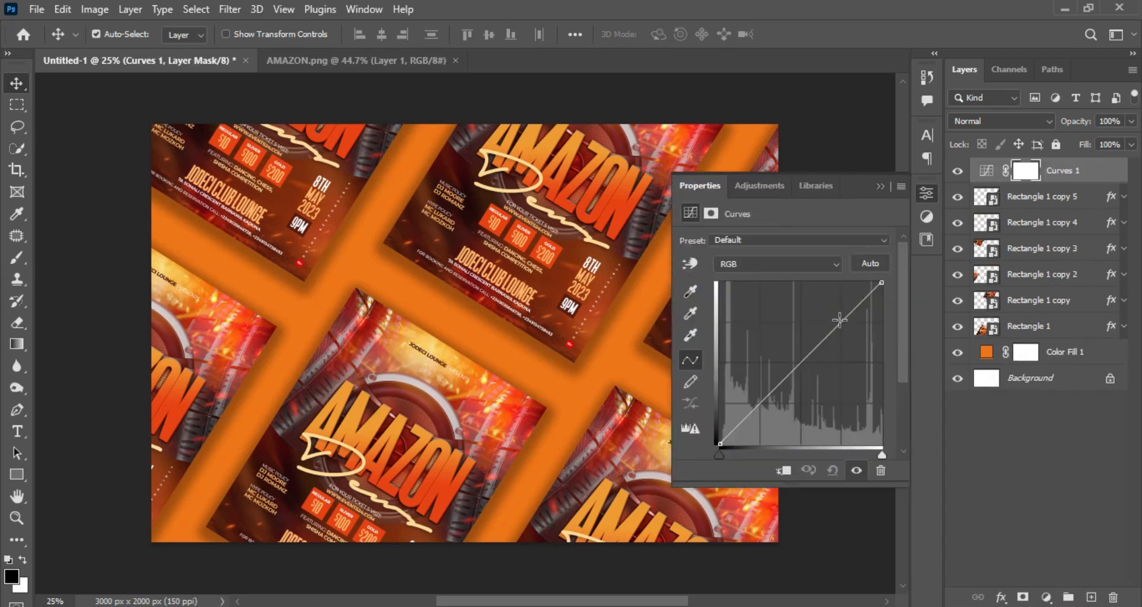
left_click_drag(839, 322, 834, 321)
left_click_drag(759, 399, 752, 406)
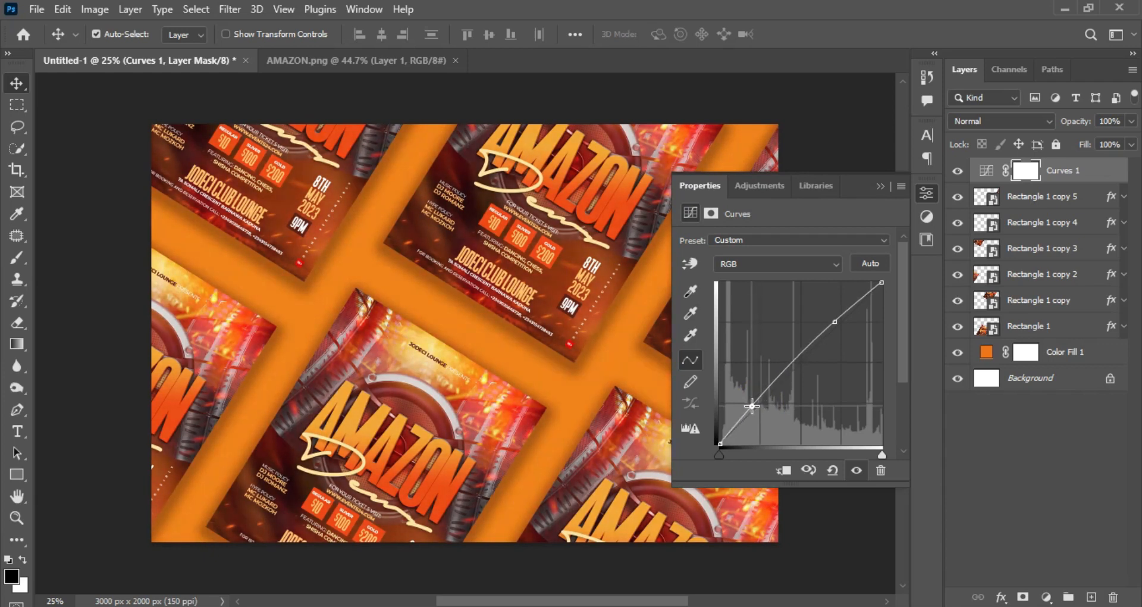
Change the background color fill to a redder orange, ee5a11.
double_click(986, 353)
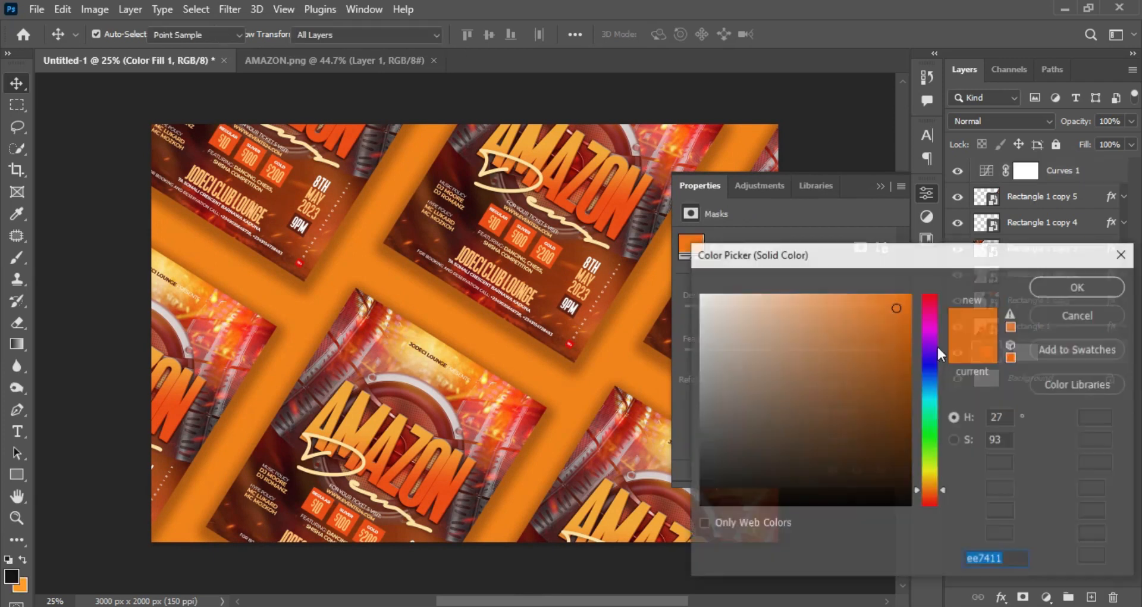
left_click_drag(930, 492, 929, 496)
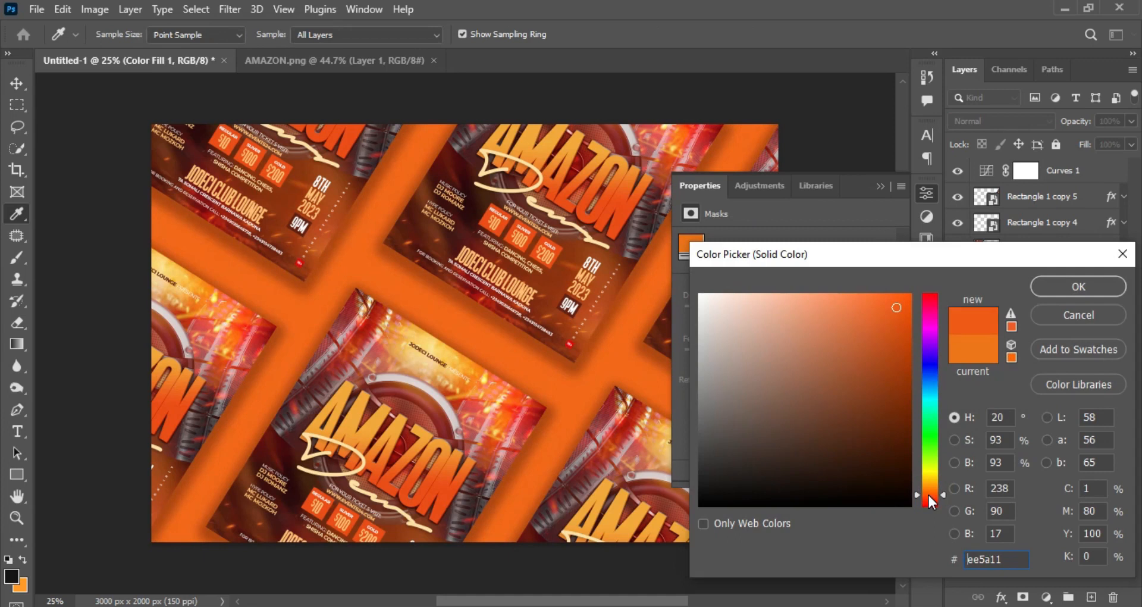
left_click(1067, 287)
left_click(880, 187)
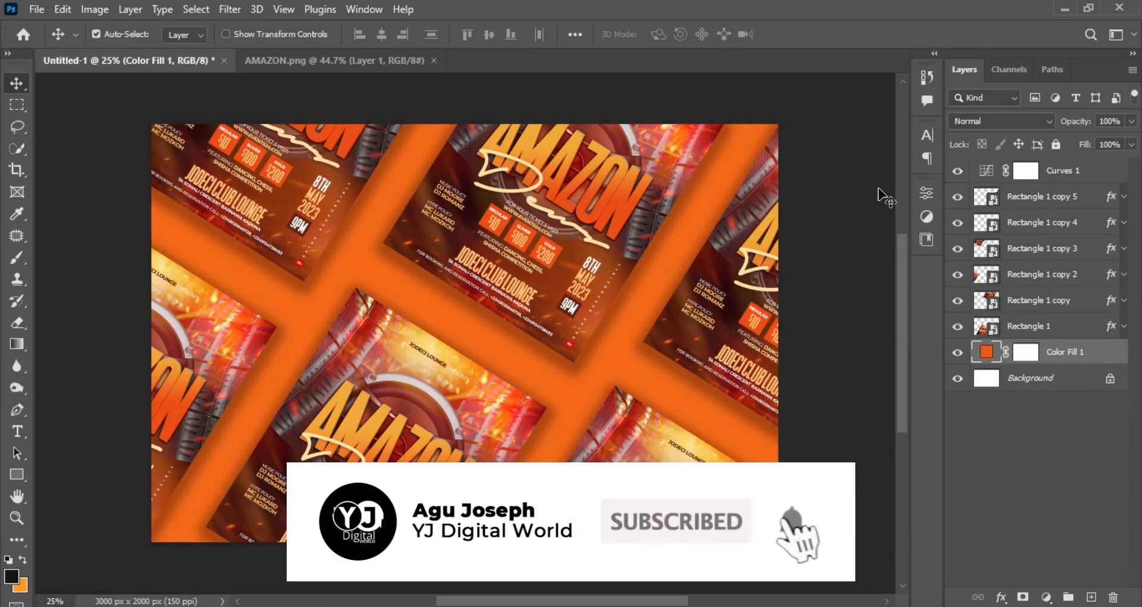
Open the contents of the Rectangle 1 smart object to view the embedded flyer, and close them again.
double_click(992, 326)
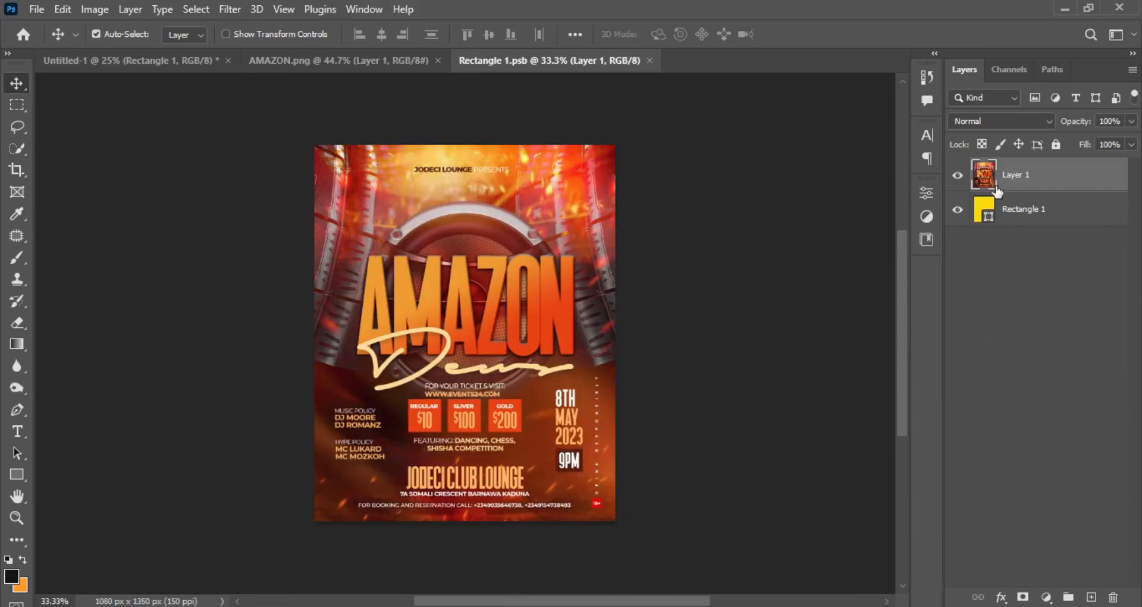
left_click(651, 60)
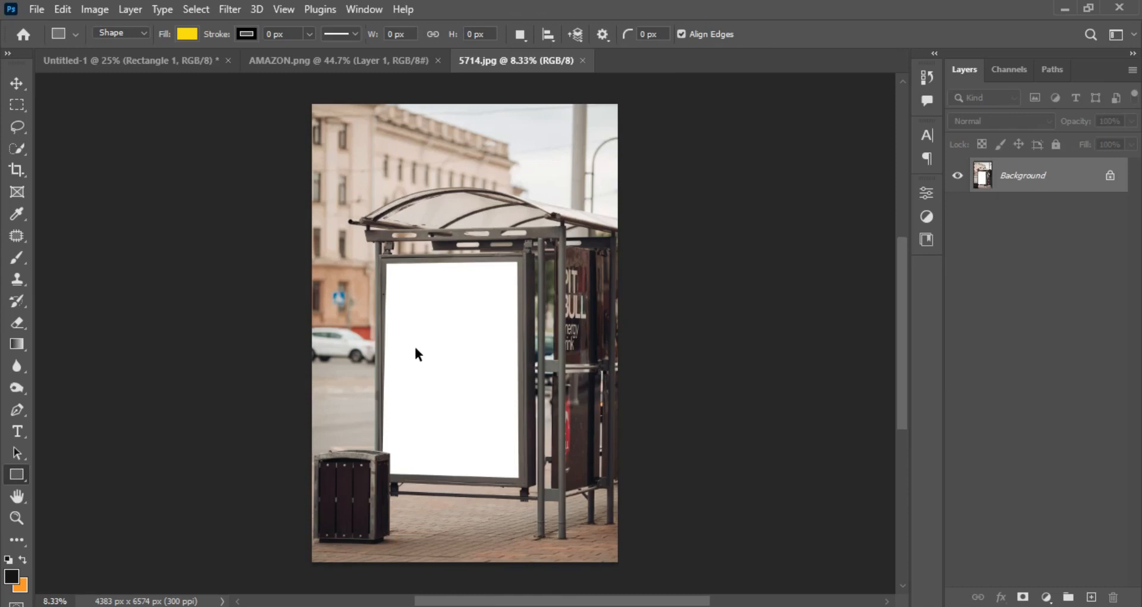
Create a 1080 x 1350 px yellow rectangle over the blank bus stop panel in 5714.jpg.
key("ctrl+plus")
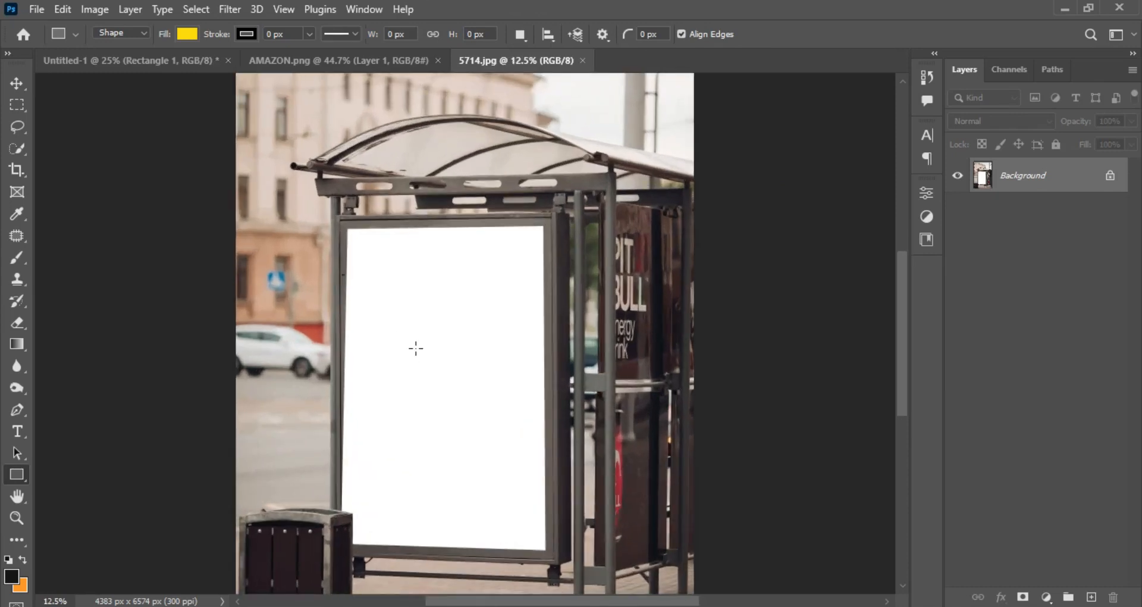
left_click(16, 474)
left_click(358, 282)
type("1080")
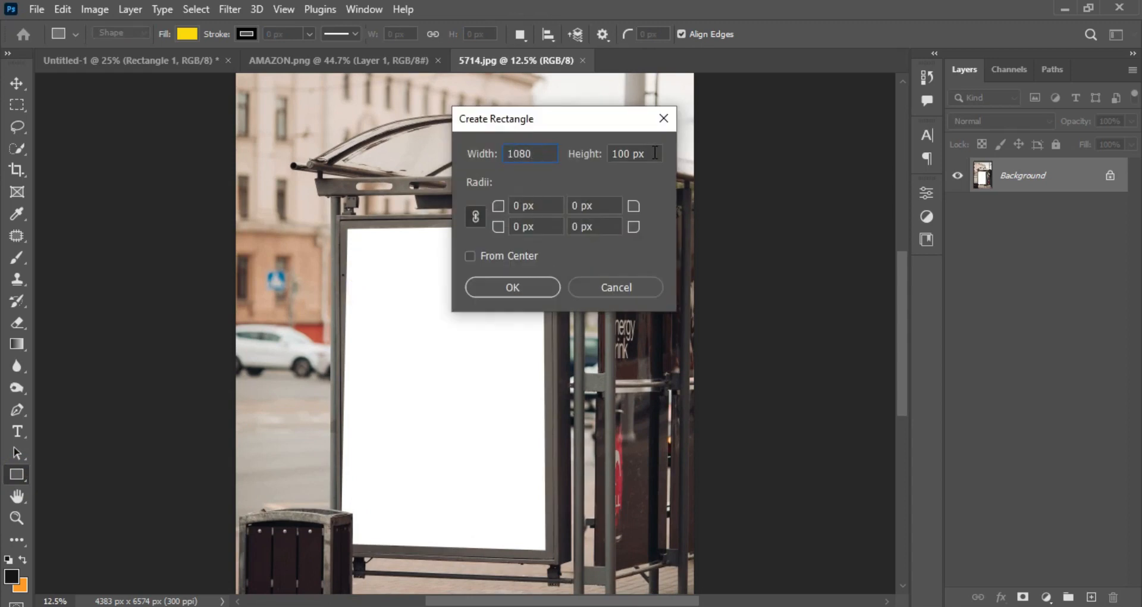
left_click(655, 153)
type("1350")
left_click(526, 288)
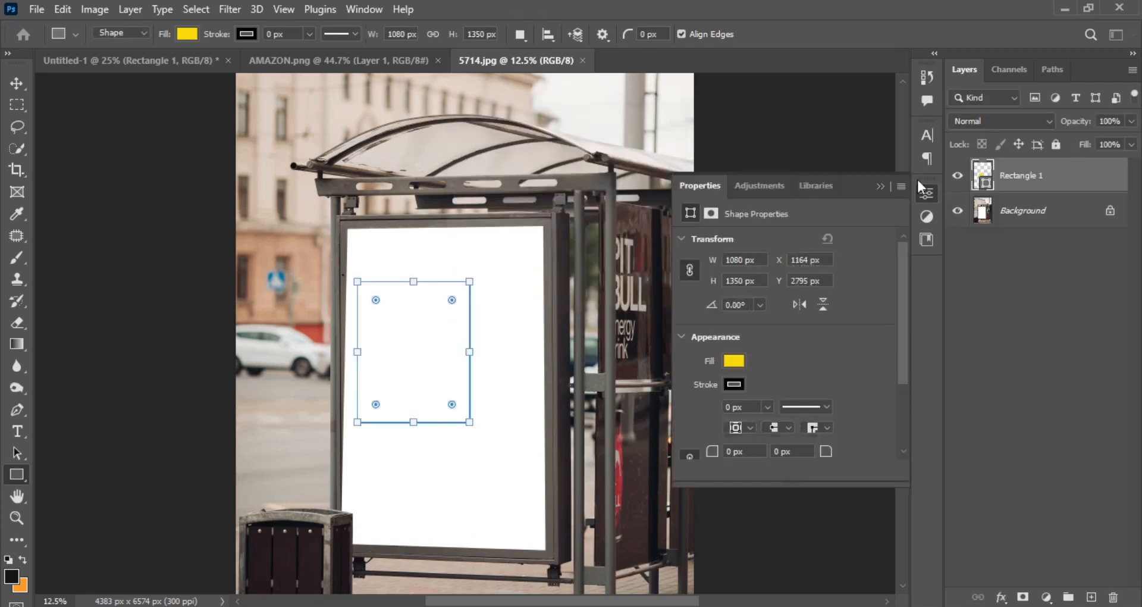
Convert the yellow rectangle layer to a smart object.
right_click(1080, 177)
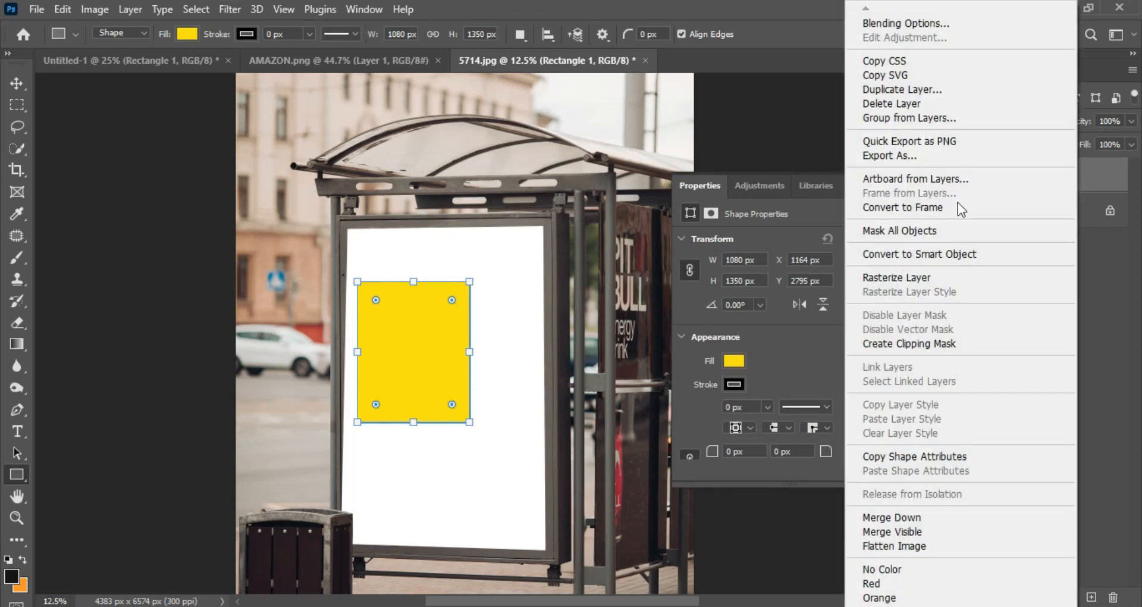
left_click(976, 256)
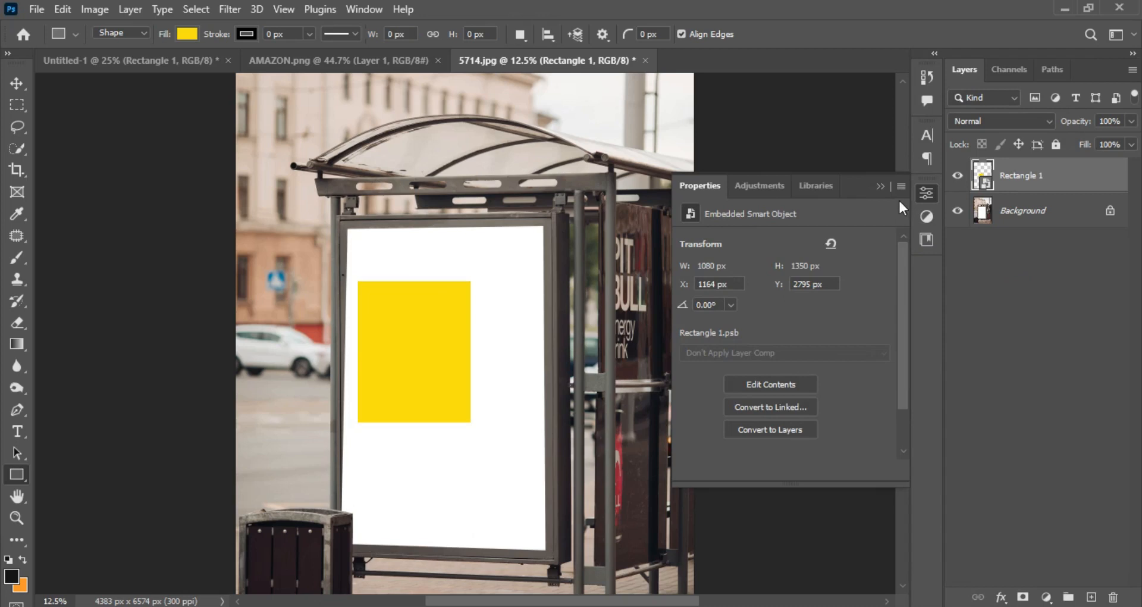
left_click(879, 186)
Distort the yellow smart object so its four corners match the corners of the white bus stop panel.
key("ctrl+plus")
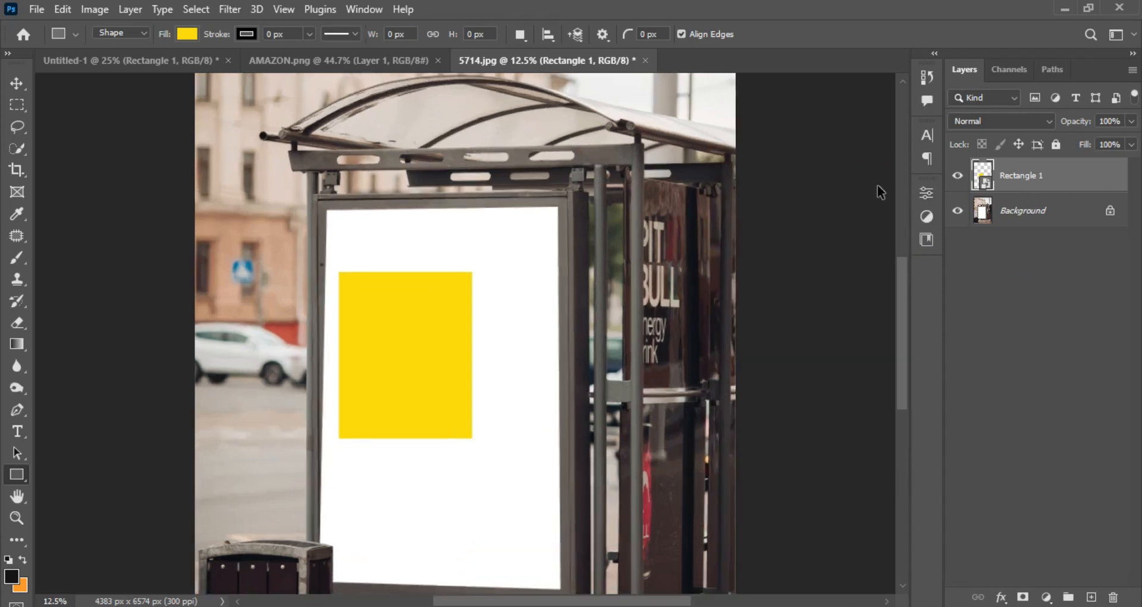
left_click_drag(908, 280, 905, 296)
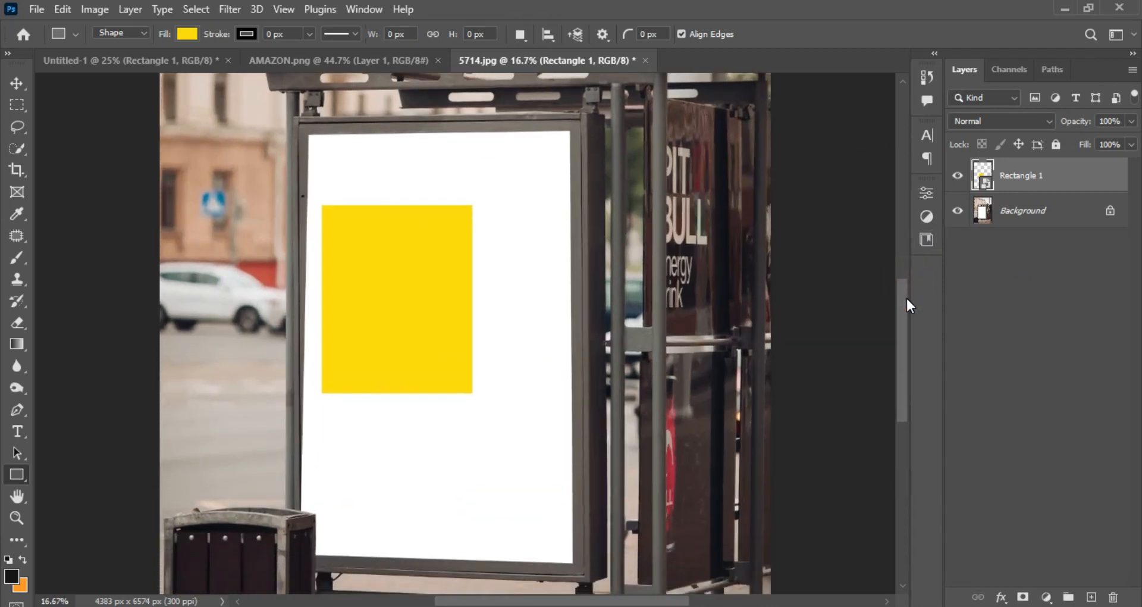
key("ctrl+t")
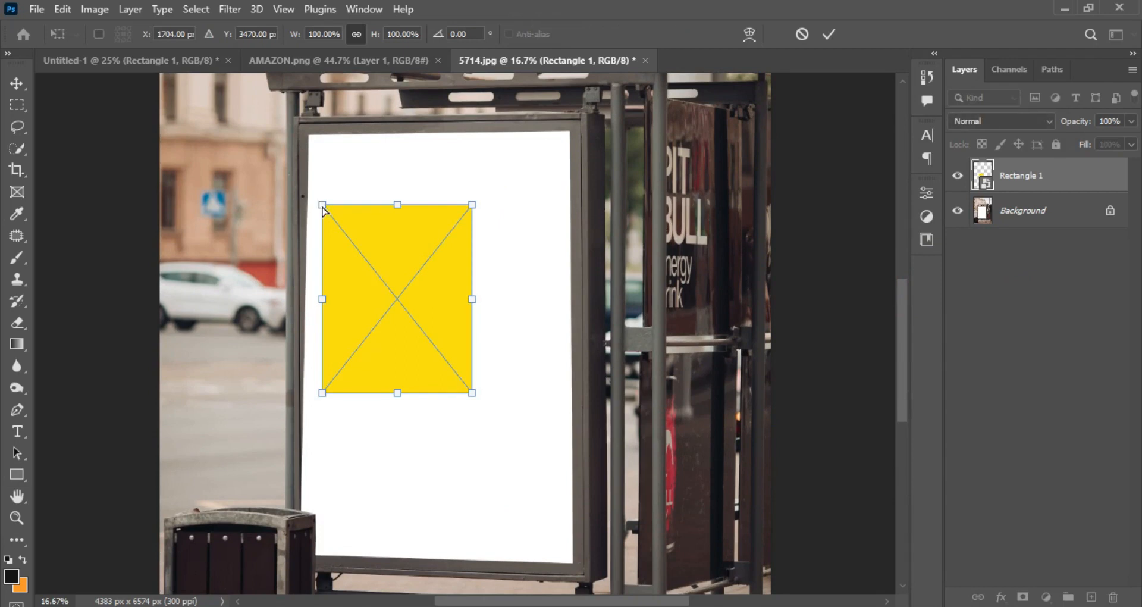
left_click_drag(323, 208, 311, 131)
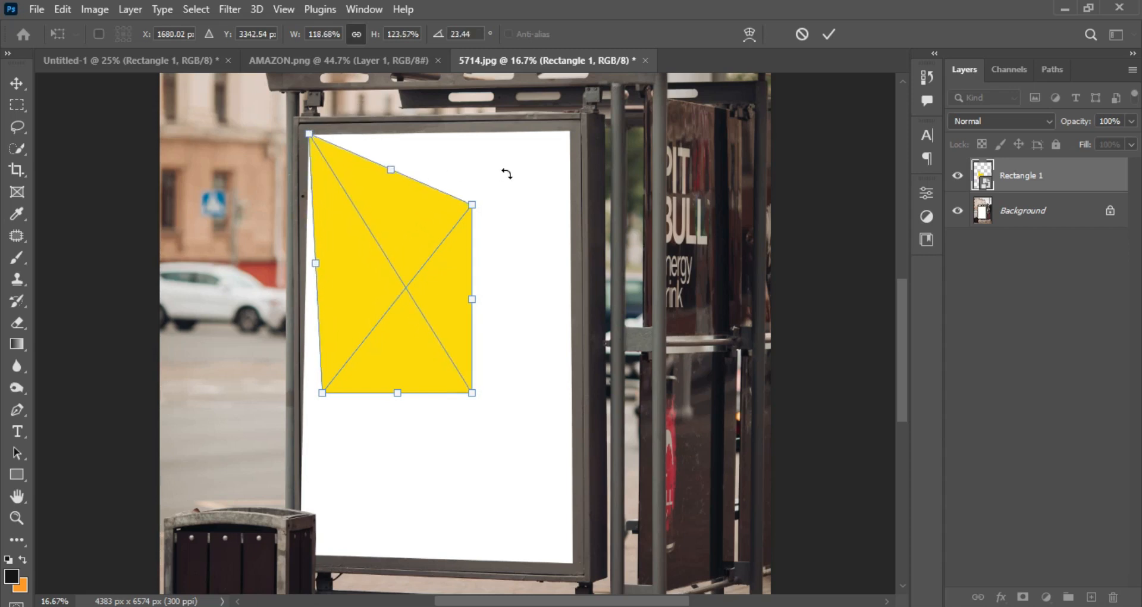
left_click_drag(473, 206, 572, 131)
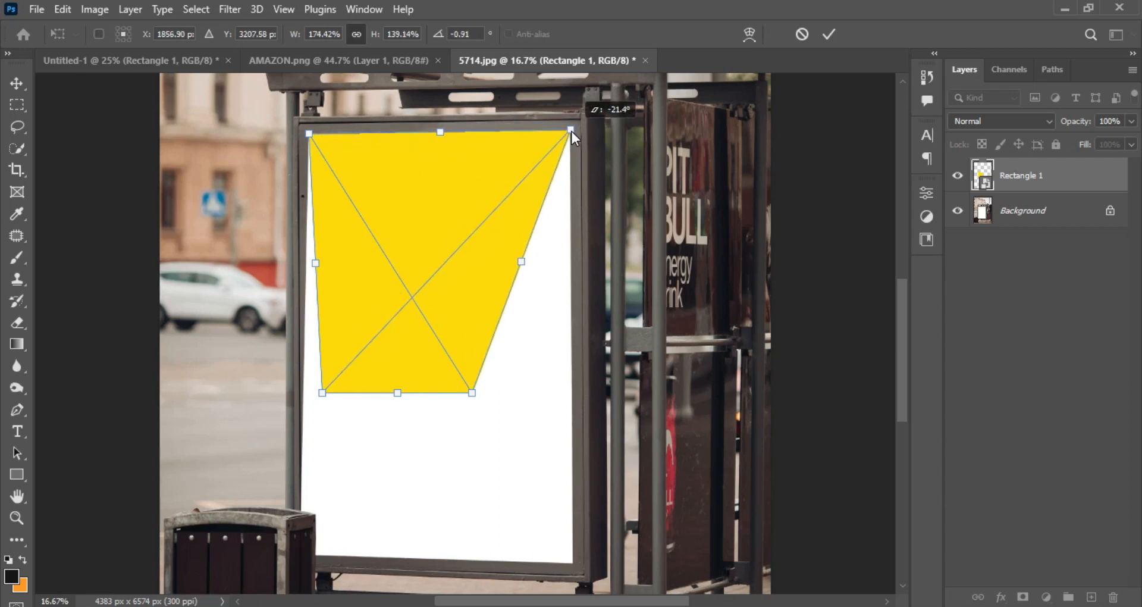
left_click(472, 393)
left_click_drag(502, 453, 575, 567)
left_click_drag(322, 393, 302, 555)
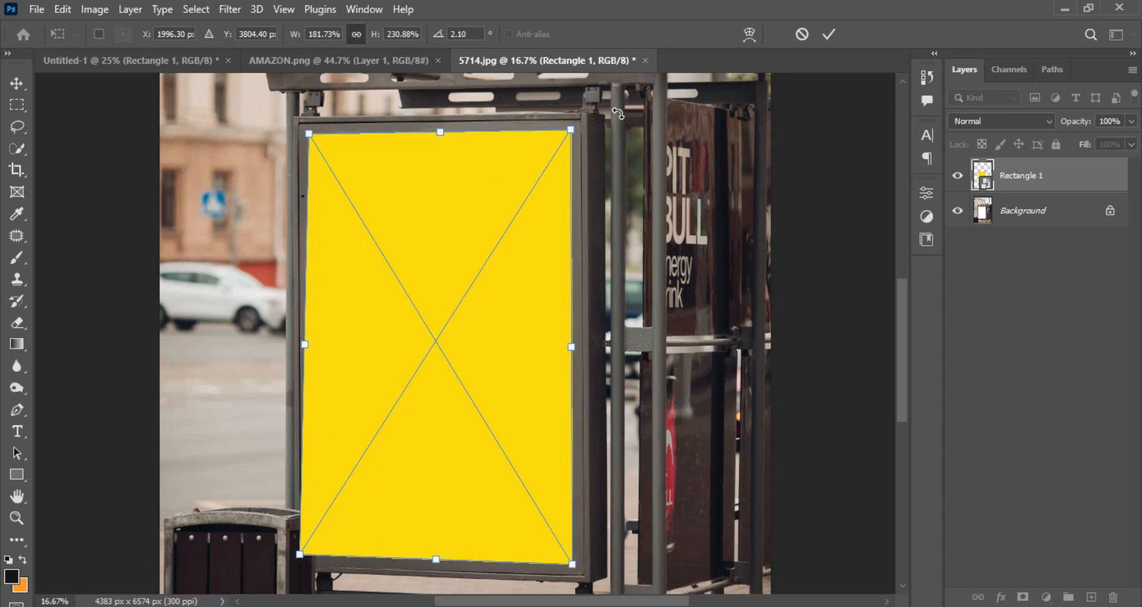
left_click(828, 35)
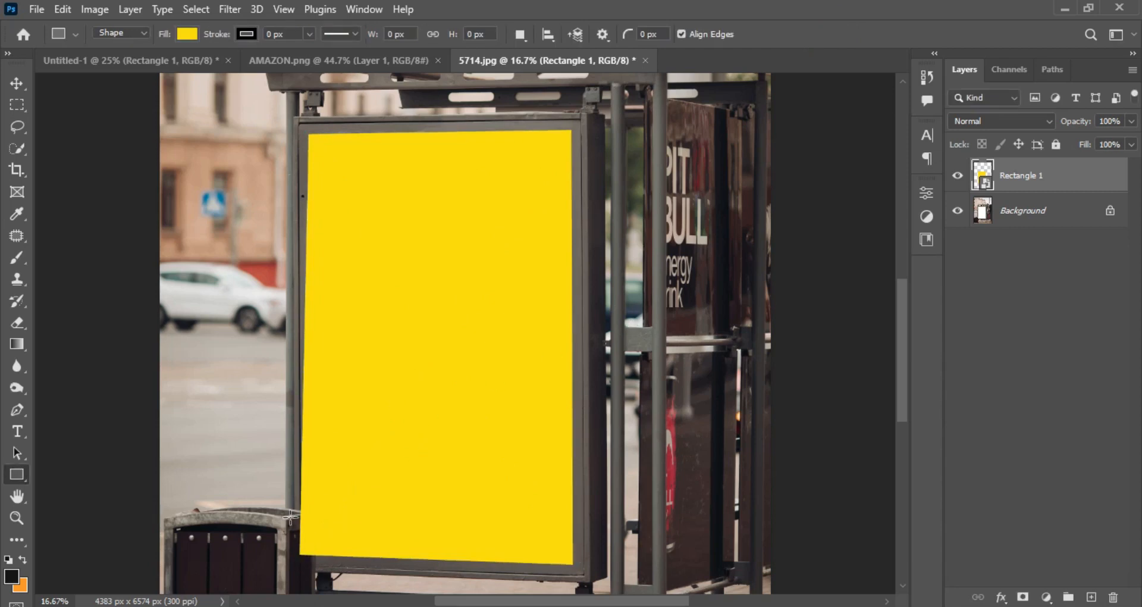
Toggle the yellow rectangle's visibility to compare its fit against the panel and trash bin, leaving the layer hidden.
left_click(958, 175)
left_click(958, 175)
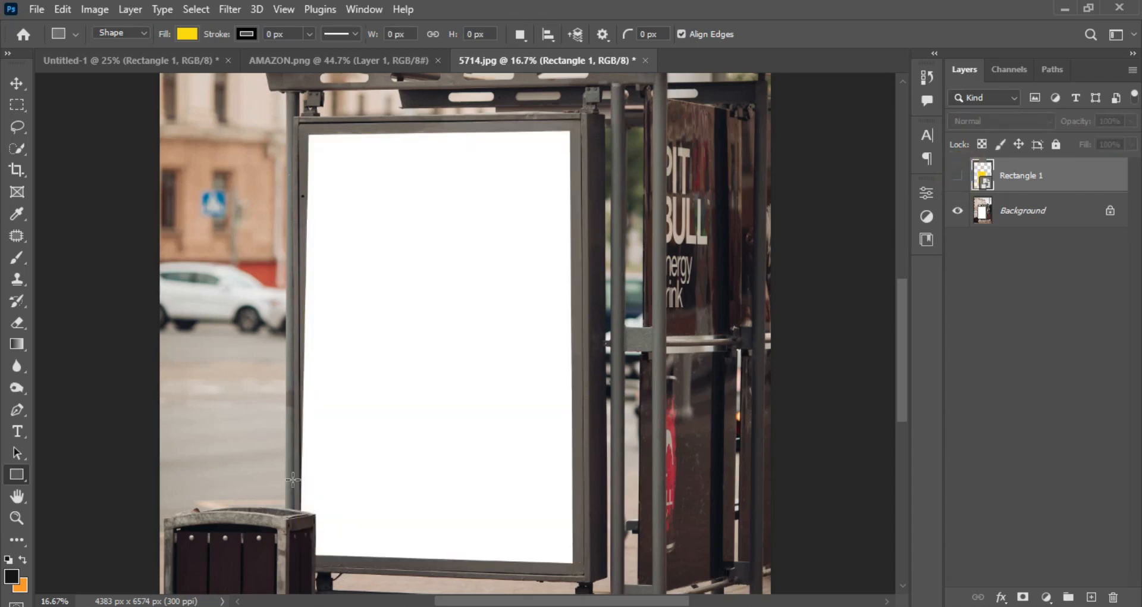
left_click(958, 176)
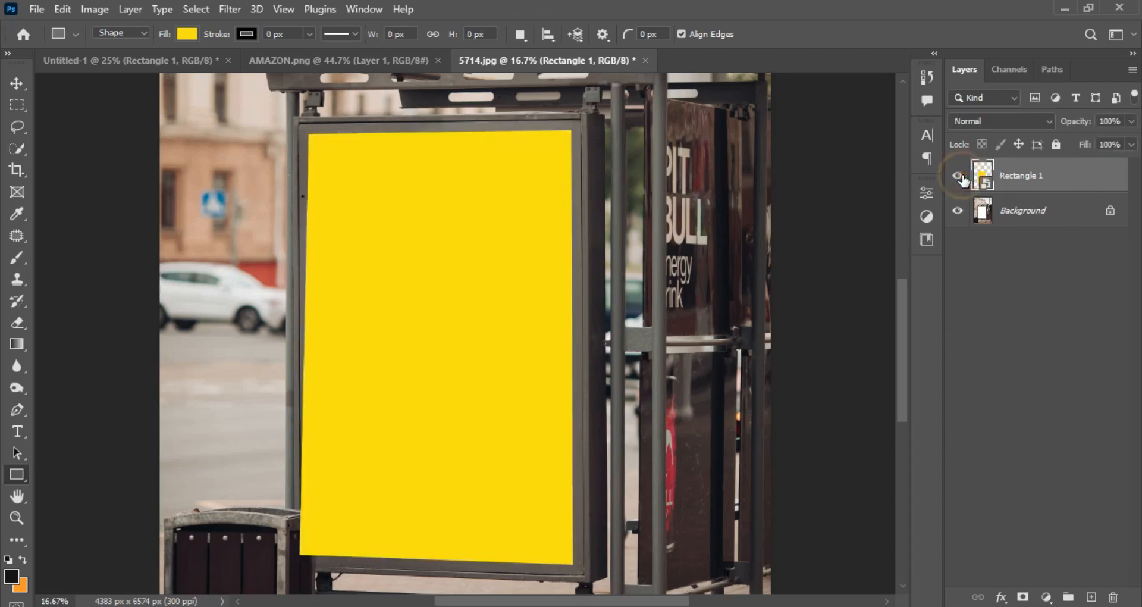
left_click(957, 176)
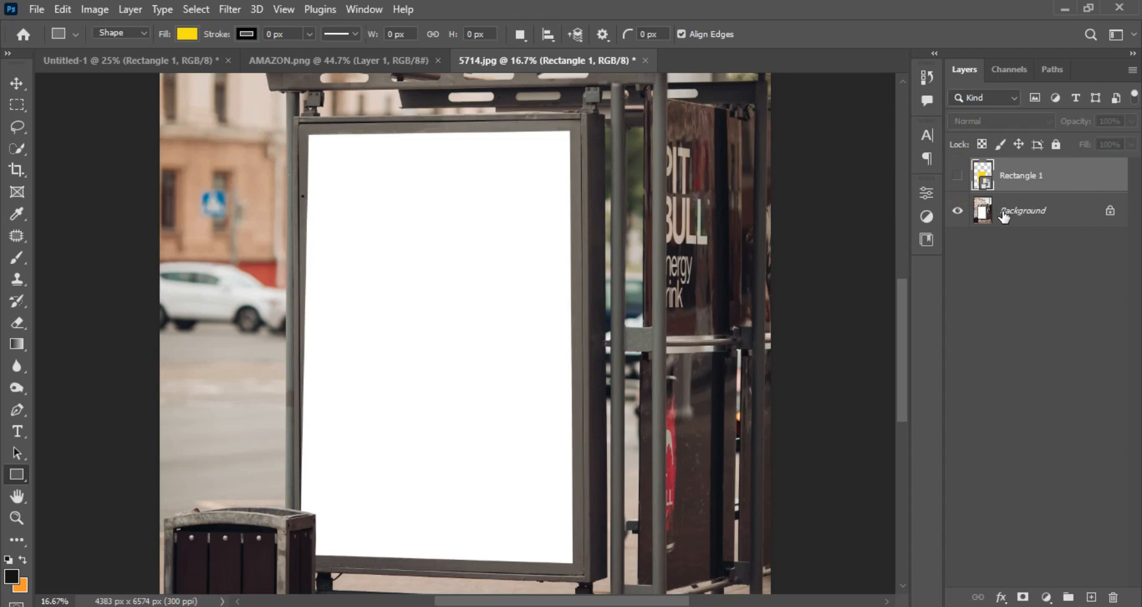
Select the trash bin on the Background layer with a 400 px Quick Selection brush, and show the yellow rectangle layer again.
left_click(1009, 214)
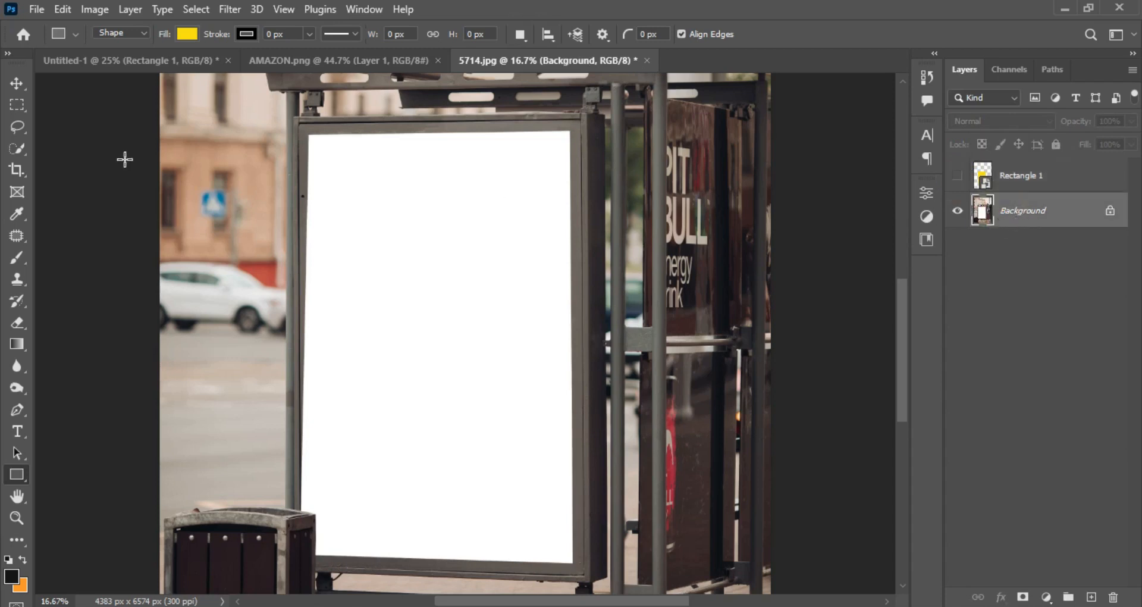
left_click(16, 149)
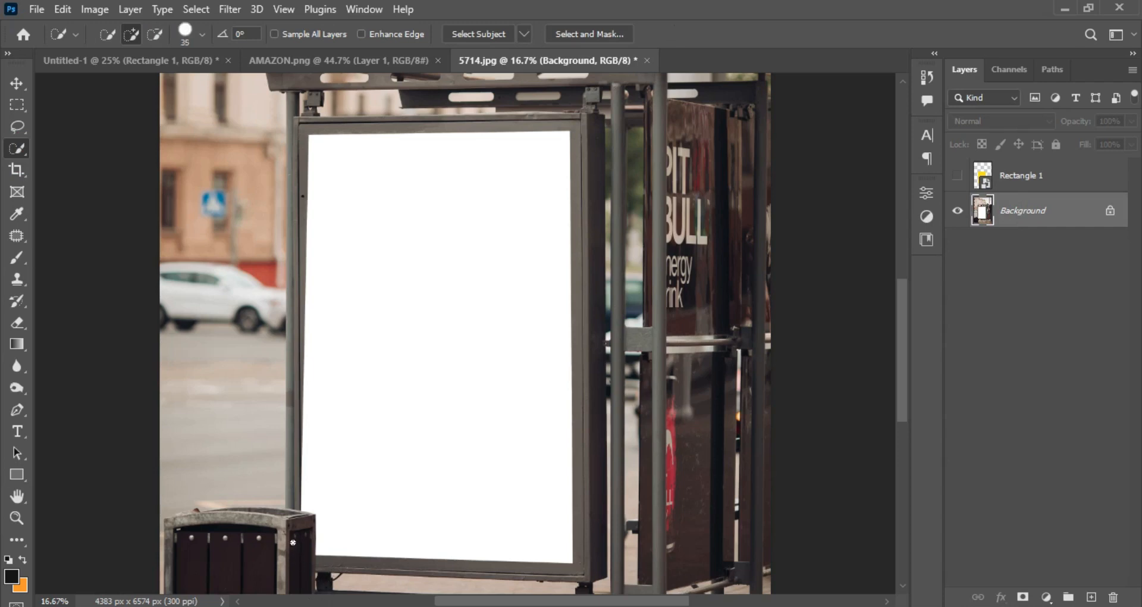
key("bracketright")
key("bracketright")
key("bracketright")
key("bracketright")
key("bracketright")
key("bracketright")
key("bracketright")
key("bracketright")
key("bracketright")
key("bracketright")
key("bracketright")
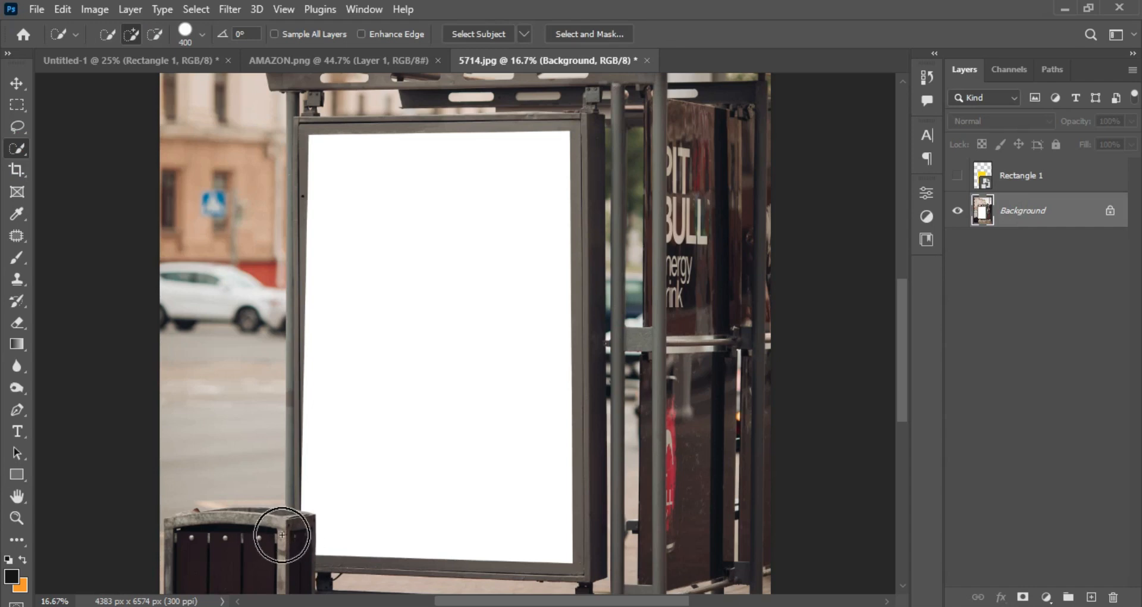
left_click_drag(287, 537, 267, 570)
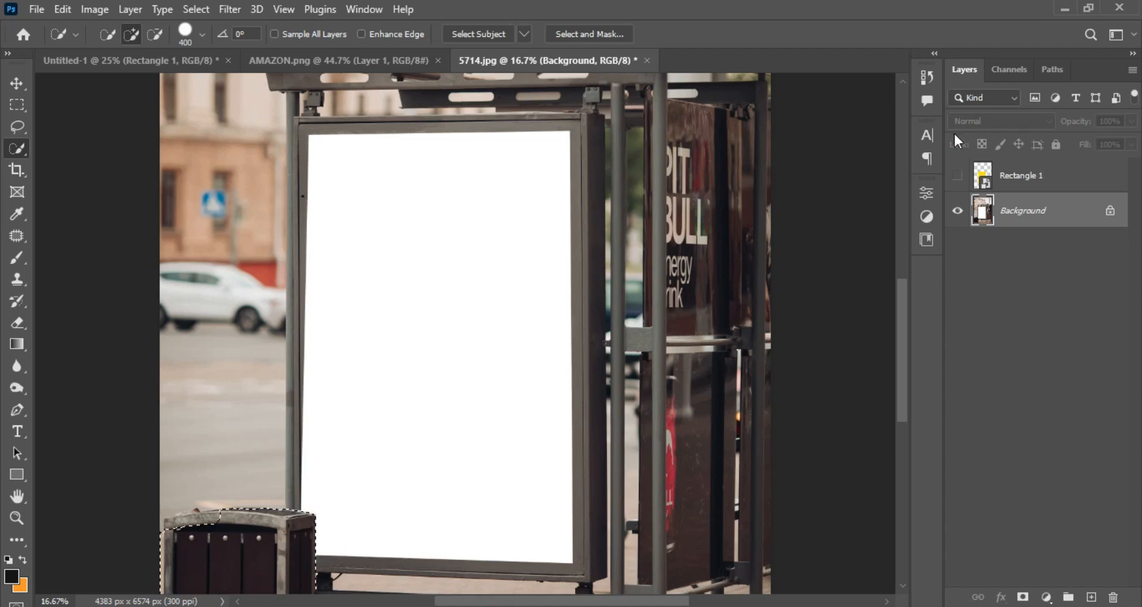
left_click(959, 176)
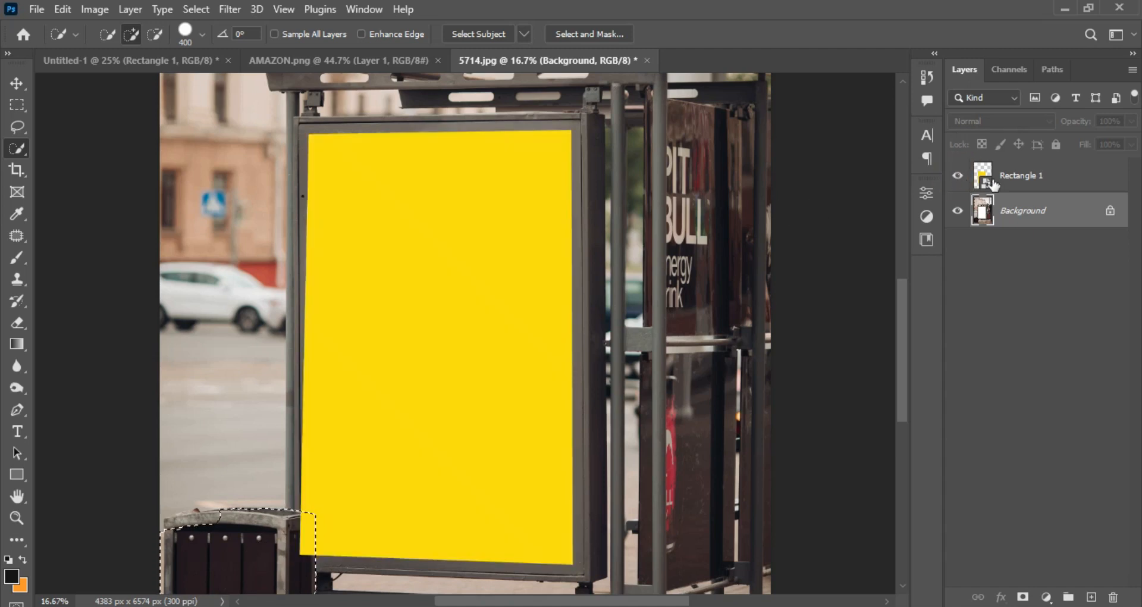
Add a layer mask to the yellow rectangle layer that hides it over the selected trash bin.
left_click(1042, 182)
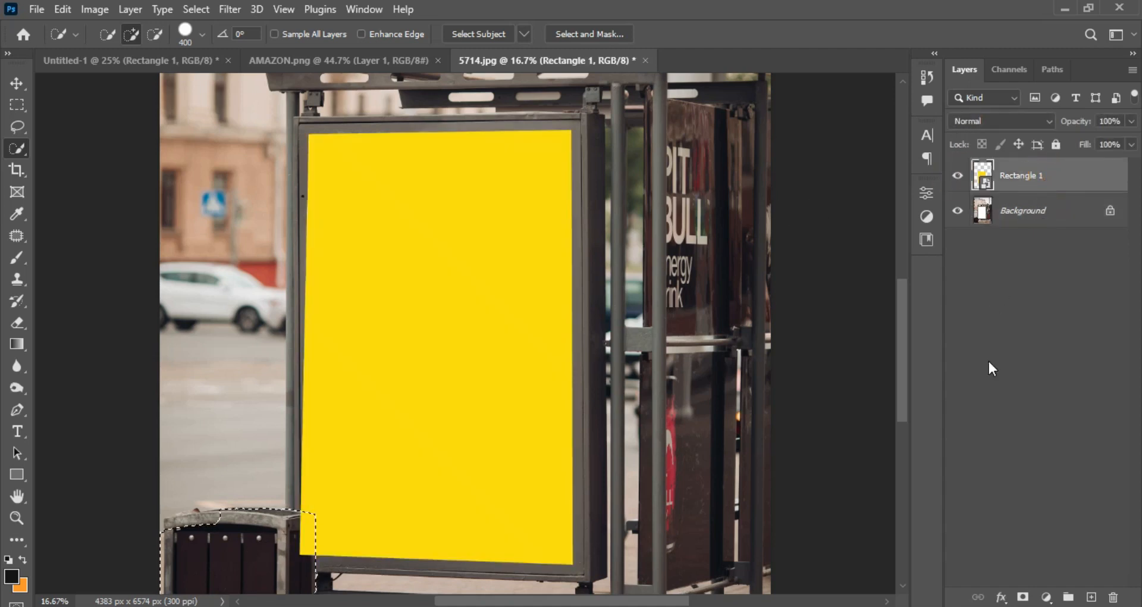
left_click(1023, 597)
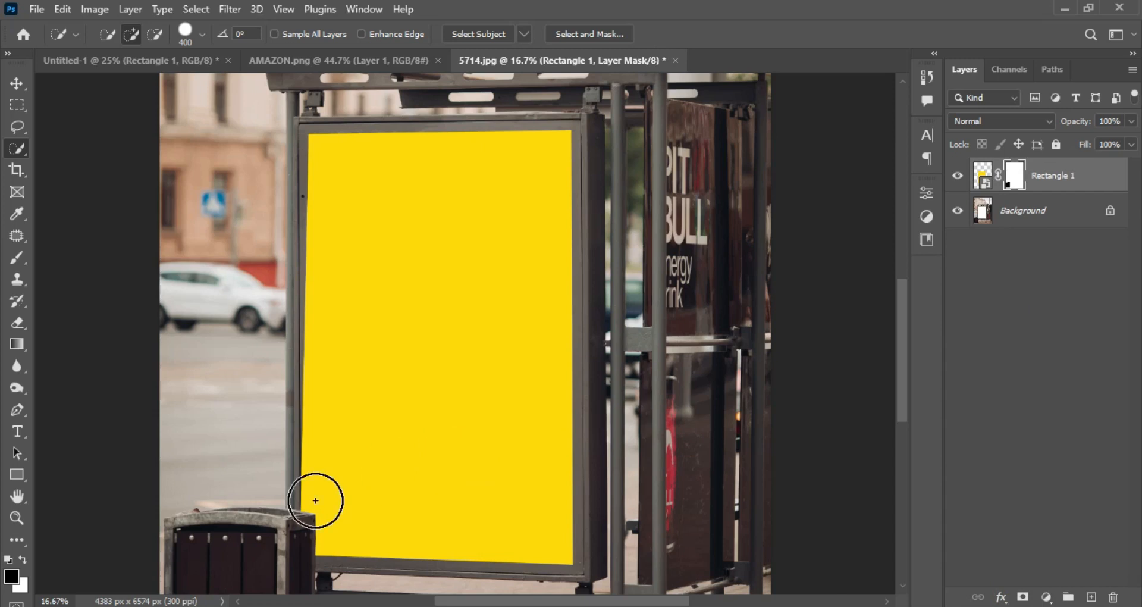
Open the Rectangle 1 smart object's contents and place the AMAZON.png flyer in them, aligned to cover the yellow rectangle.
key("v")
left_click(982, 176)
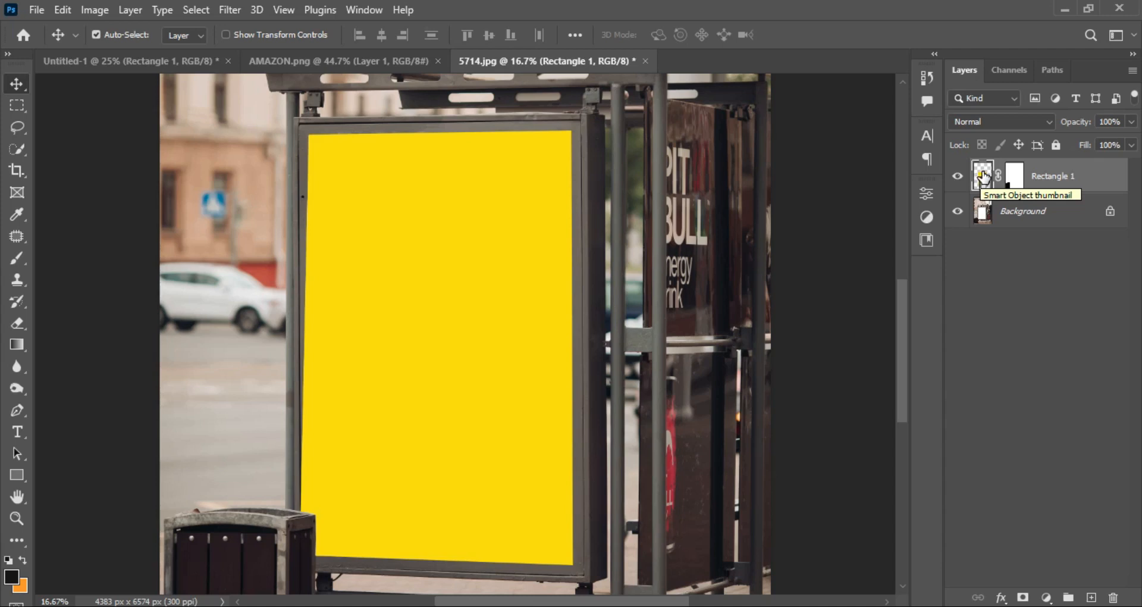
double_click(984, 174)
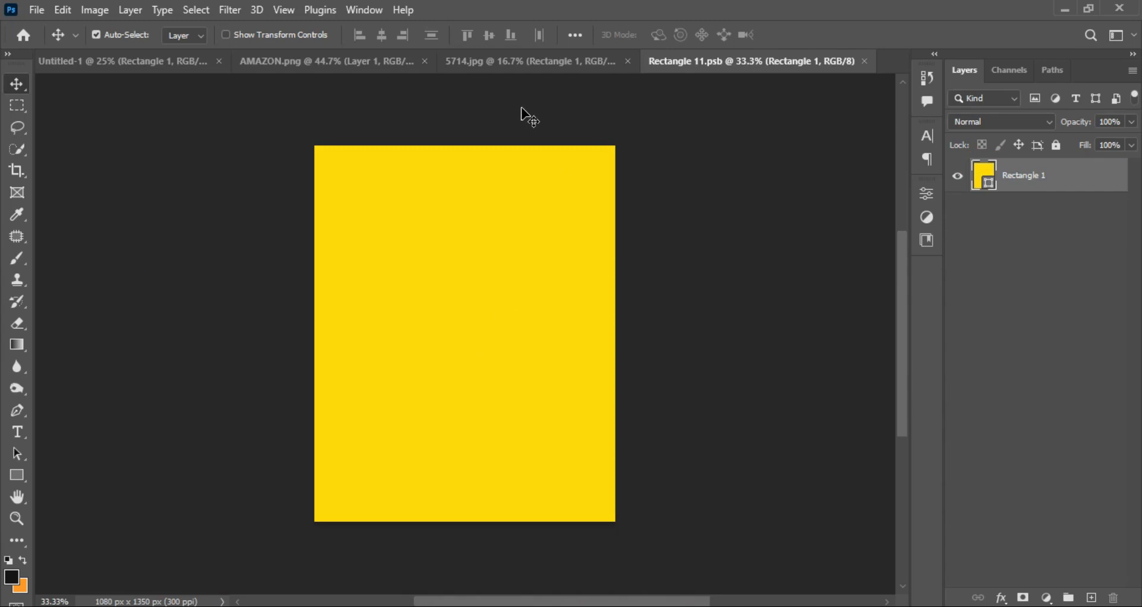
left_click(331, 60)
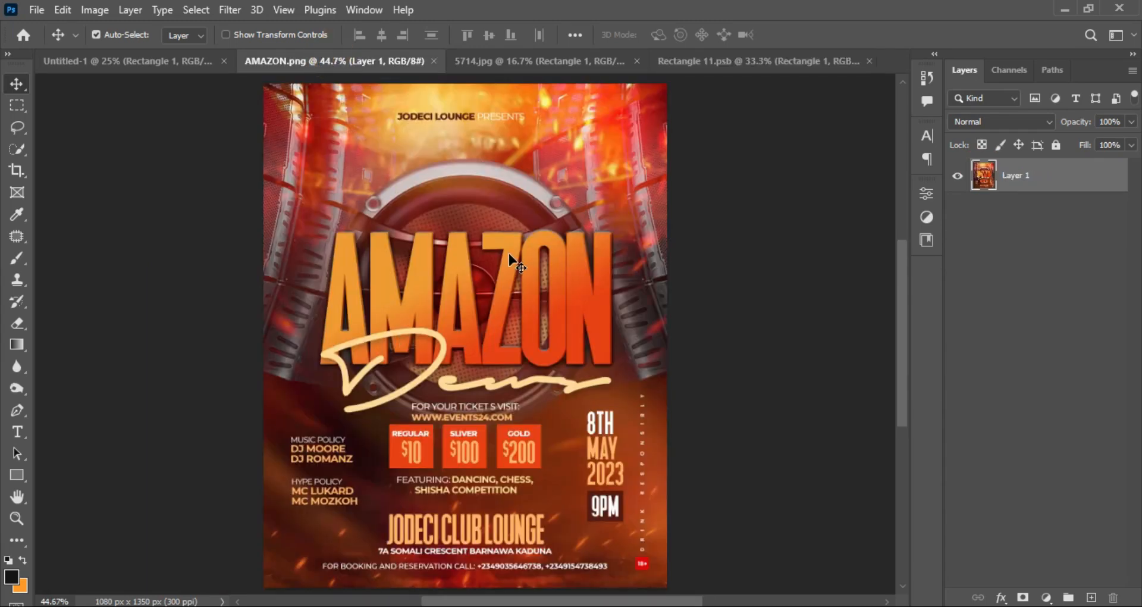
left_click_drag(440, 222, 558, 277)
left_click_drag(465, 339, 459, 337)
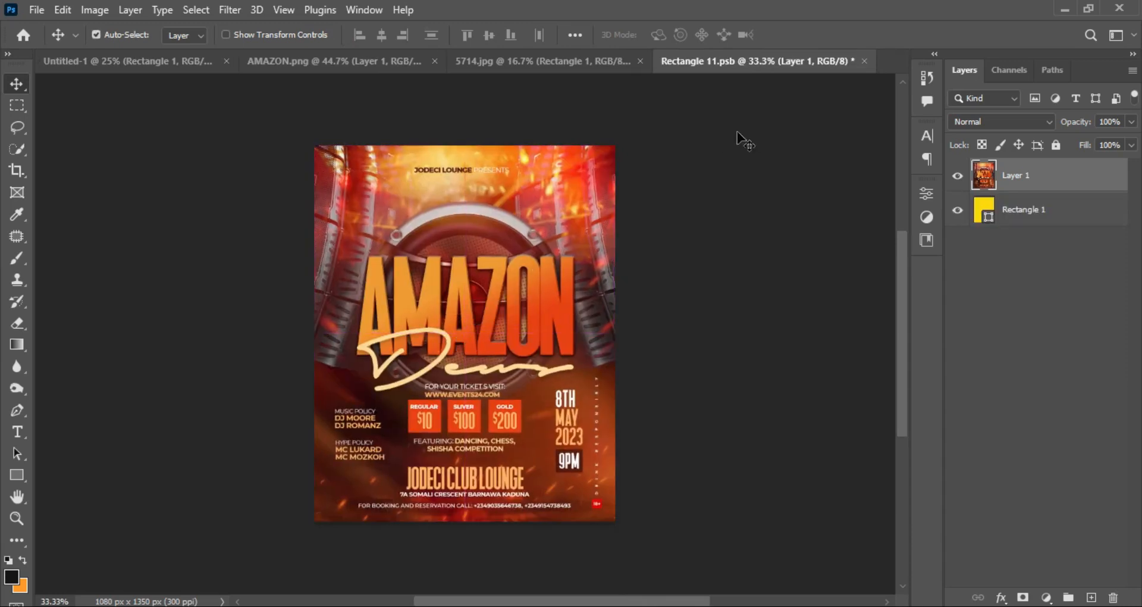
Close Rectangle 11.psb with its changes saved and return to the 5714.jpg document.
left_click(865, 61)
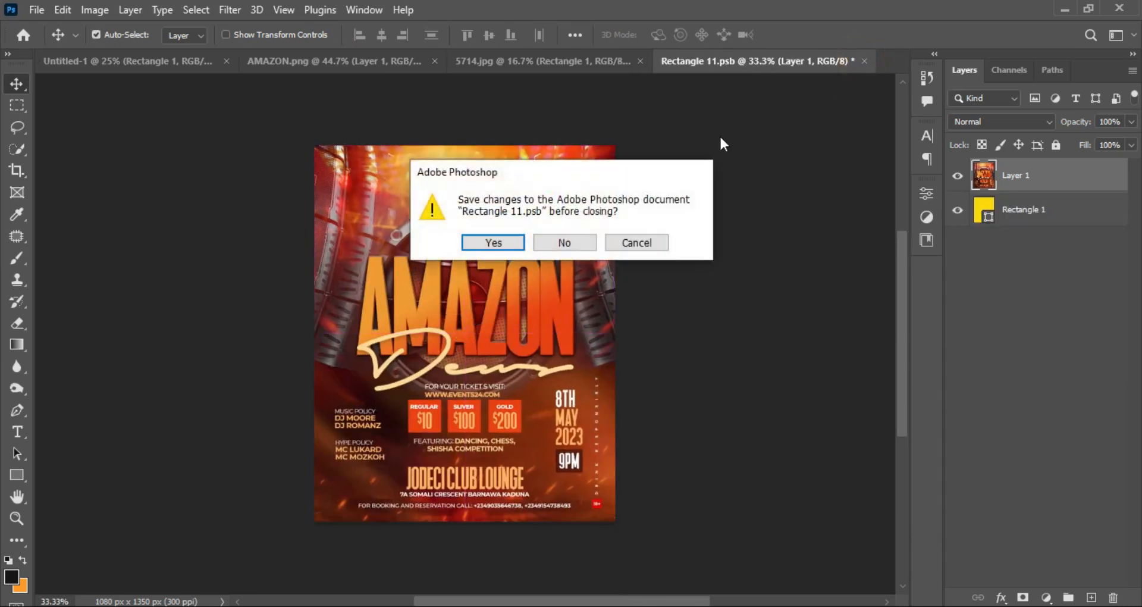
left_click(502, 246)
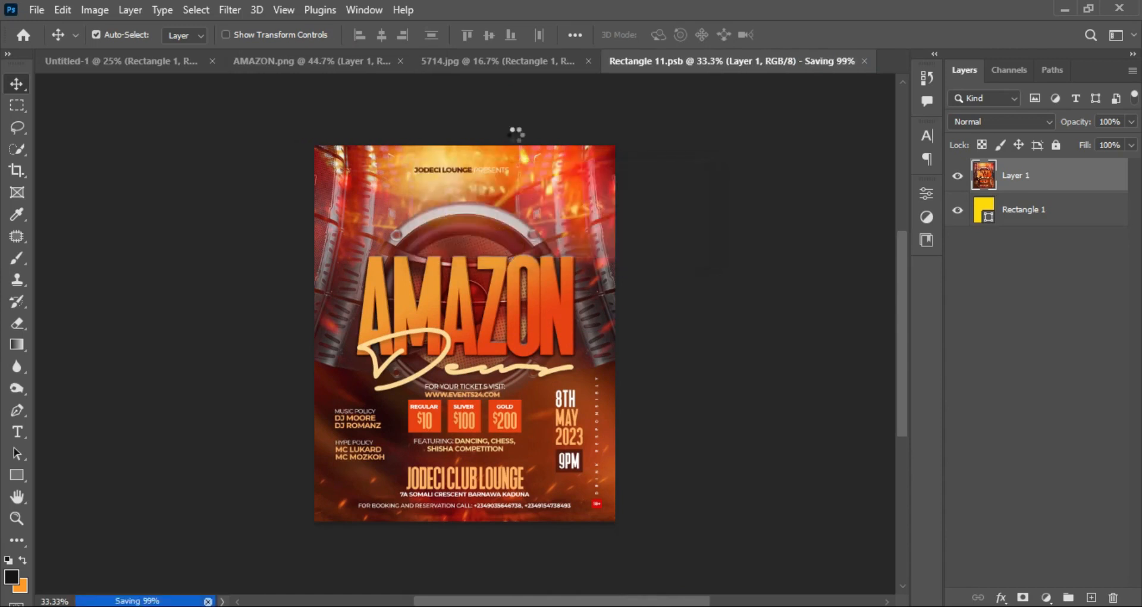
left_click(505, 61)
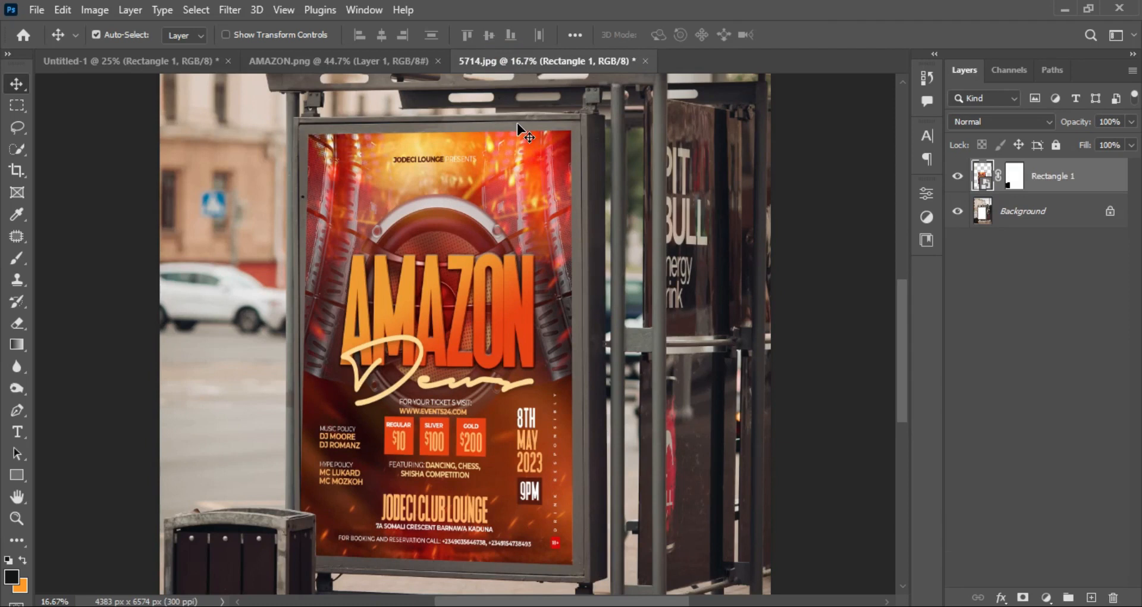
Brighten the poster with a Curves adjustment clipped to Rectangle 1, raising the highlights and anchoring the shadows with a second point.
left_click(1047, 597)
left_click(1061, 388)
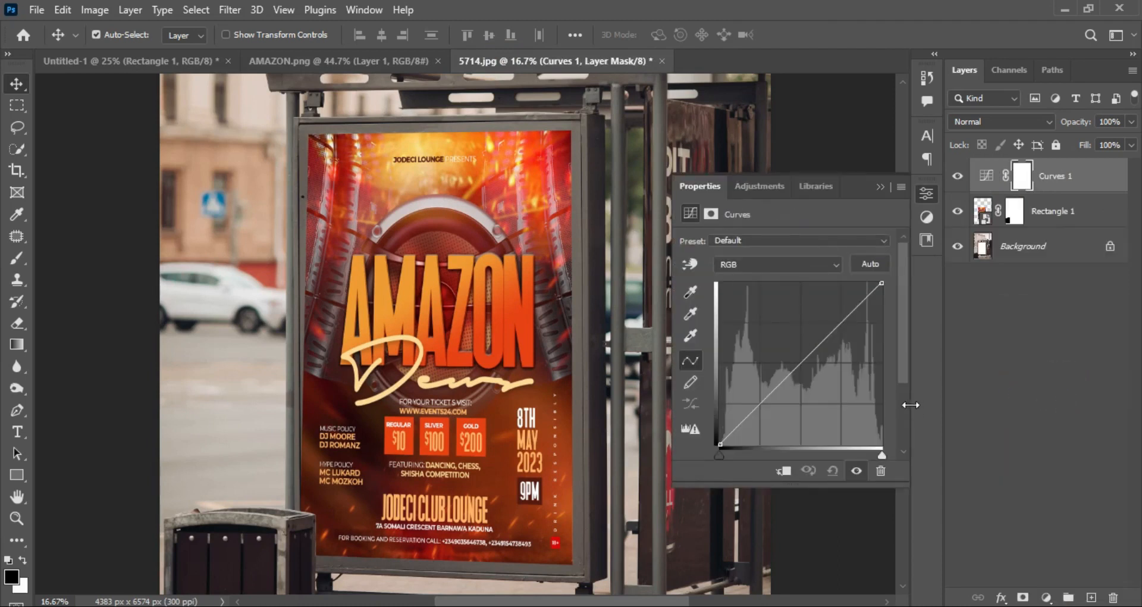
left_click_drag(828, 337, 828, 305)
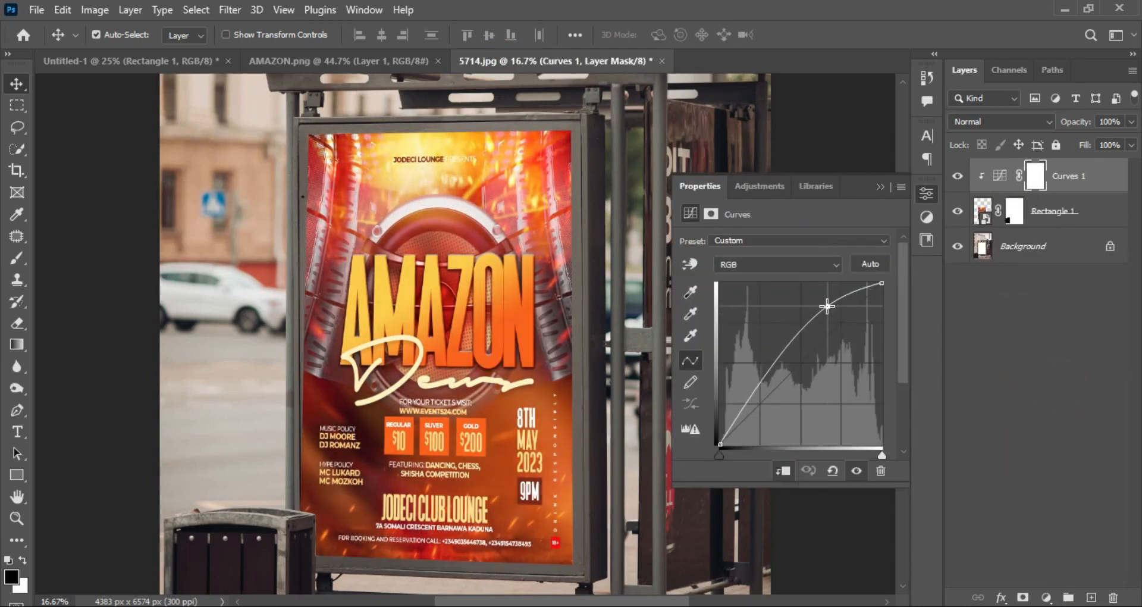
left_click(749, 407)
left_click_drag(749, 406, 748, 408)
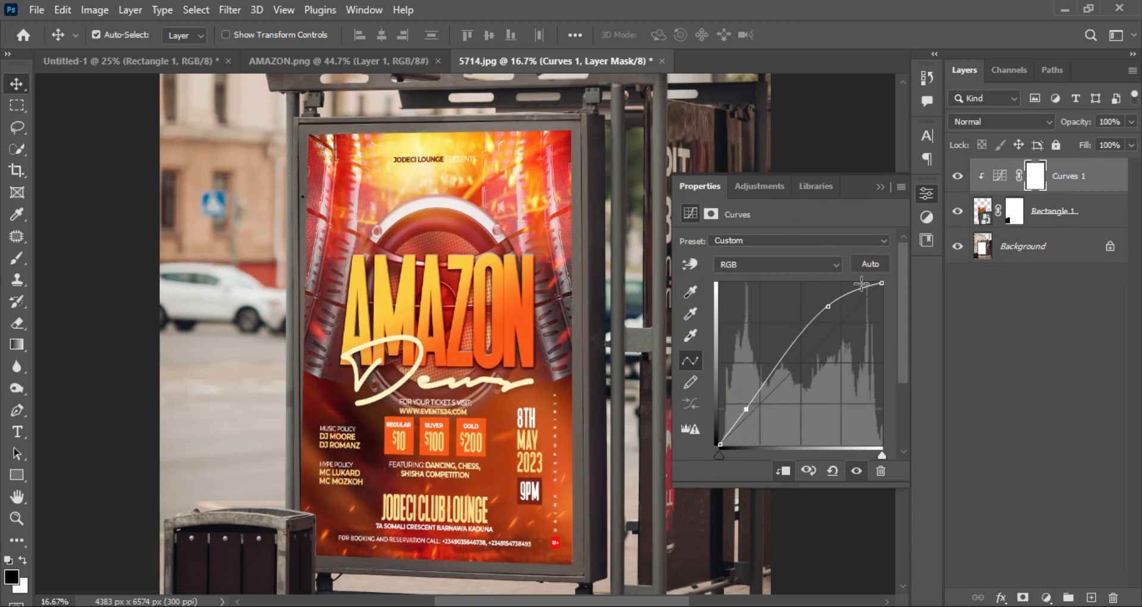
left_click(880, 188)
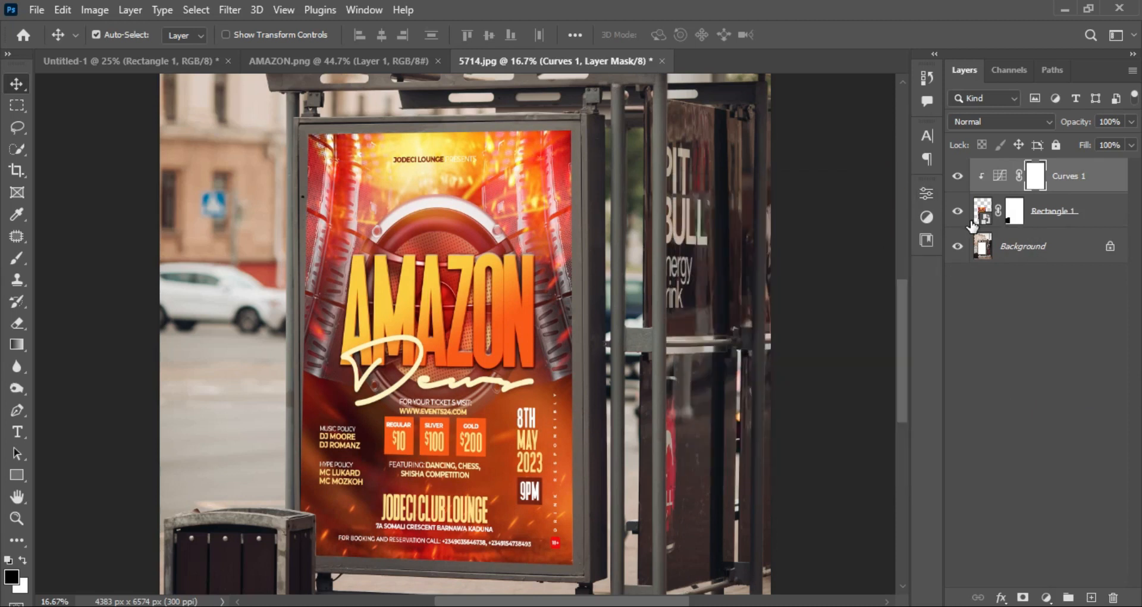
Select everything outside the poster by loading the Rectangle 1 outline and inverting it, with the Background layer active.
key("ctrl+minus")
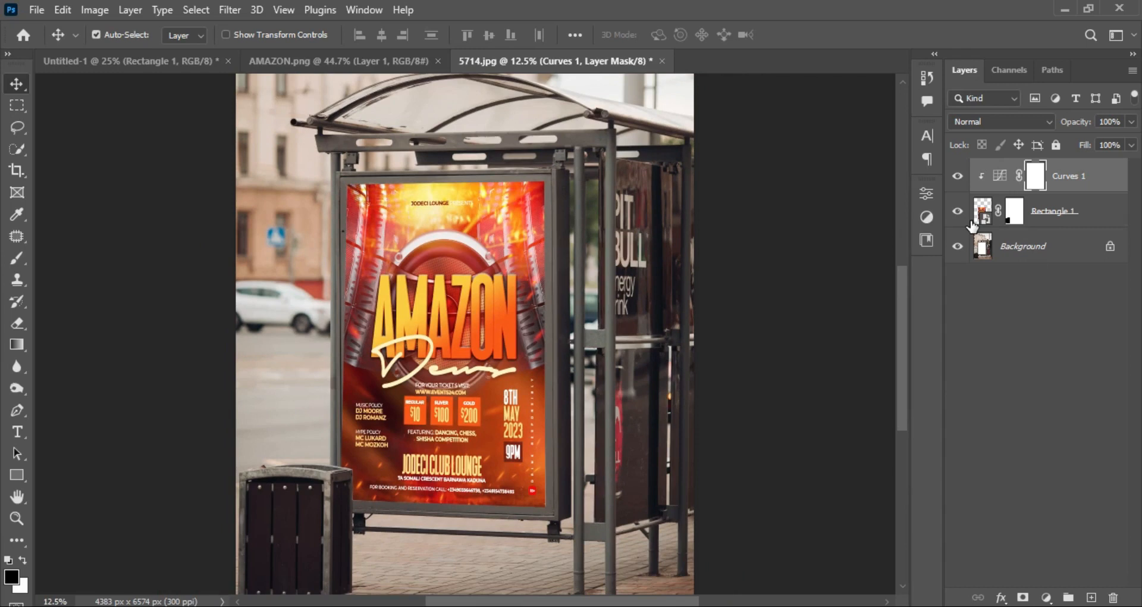
key("ctrl+minus")
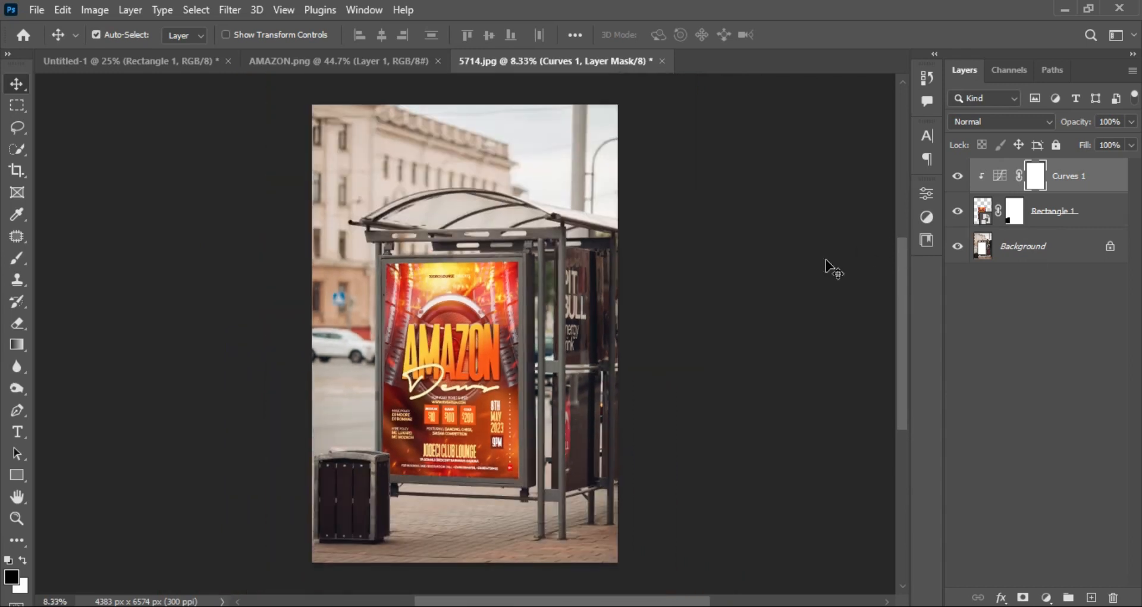
key("ctrl+plus")
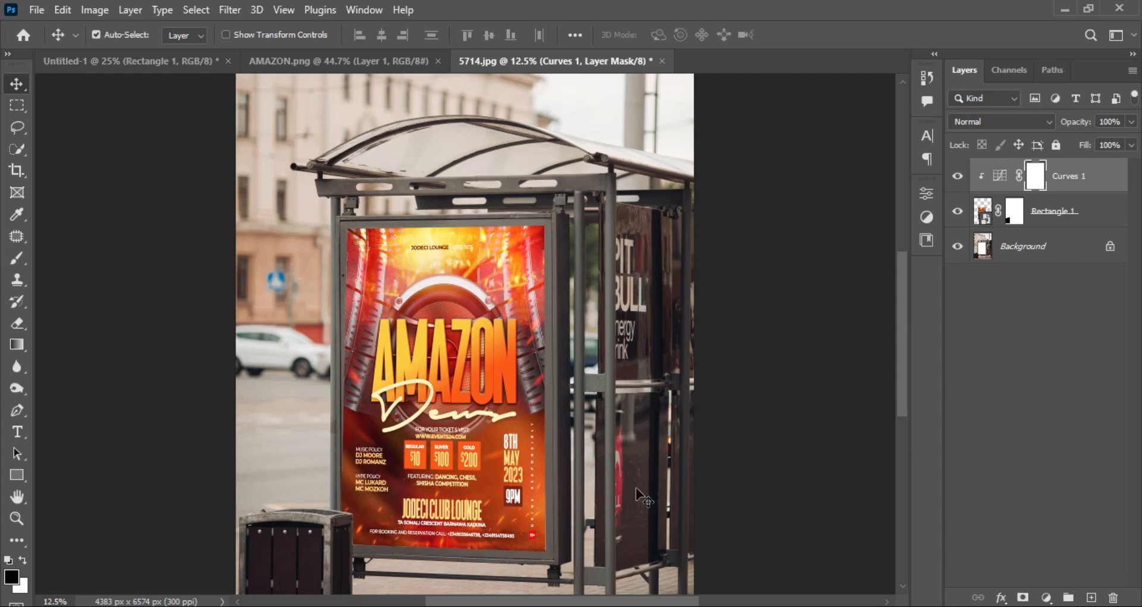
left_click(985, 211, "ctrl")
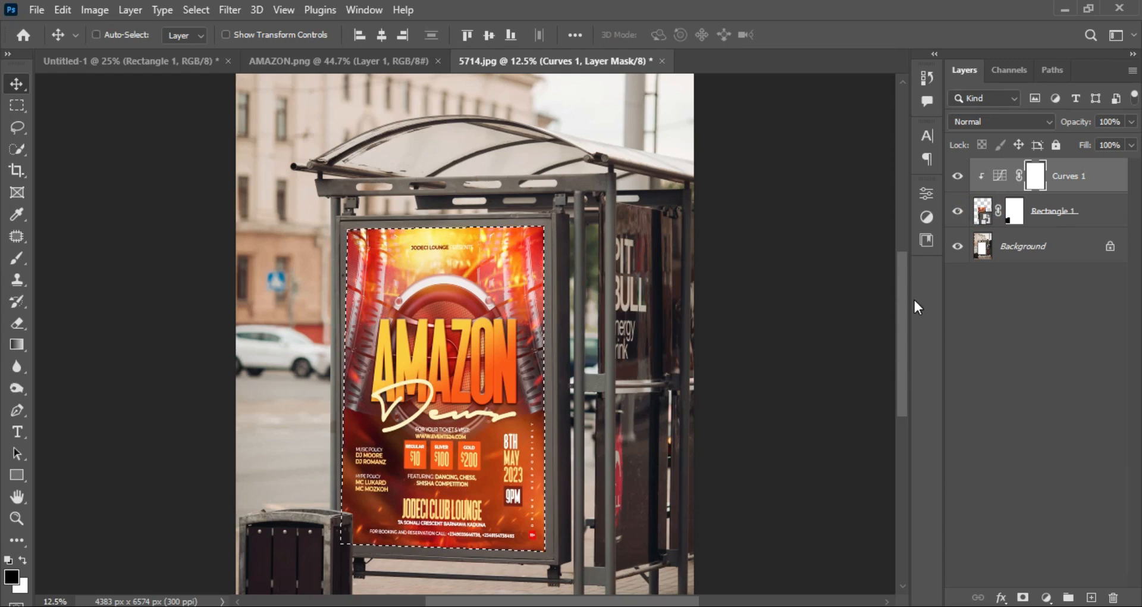
key("ctrl+shift+i")
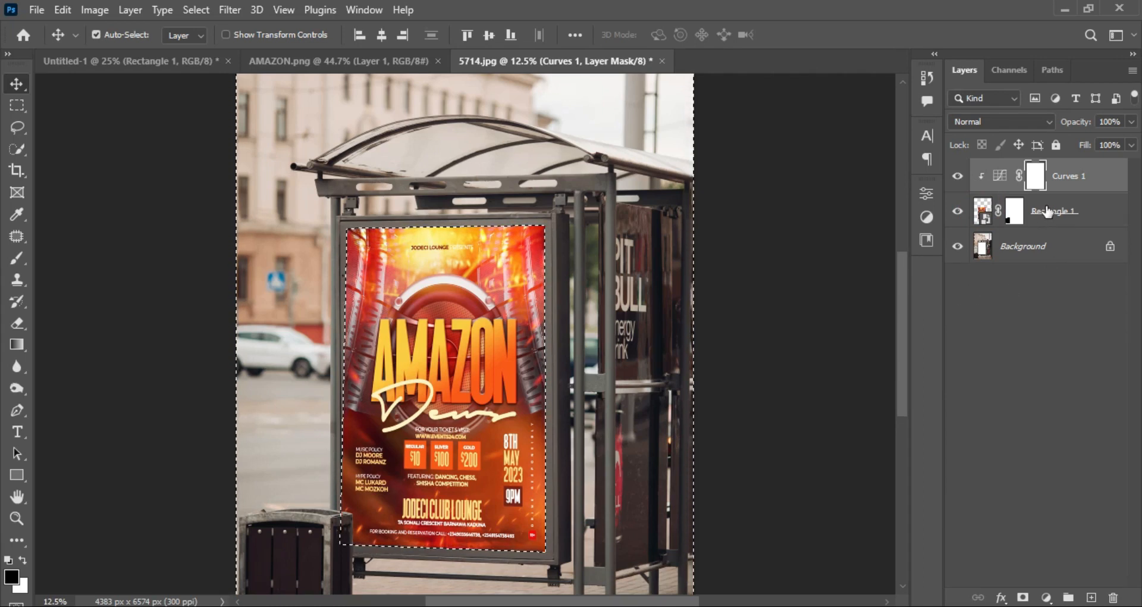
left_click(1066, 253)
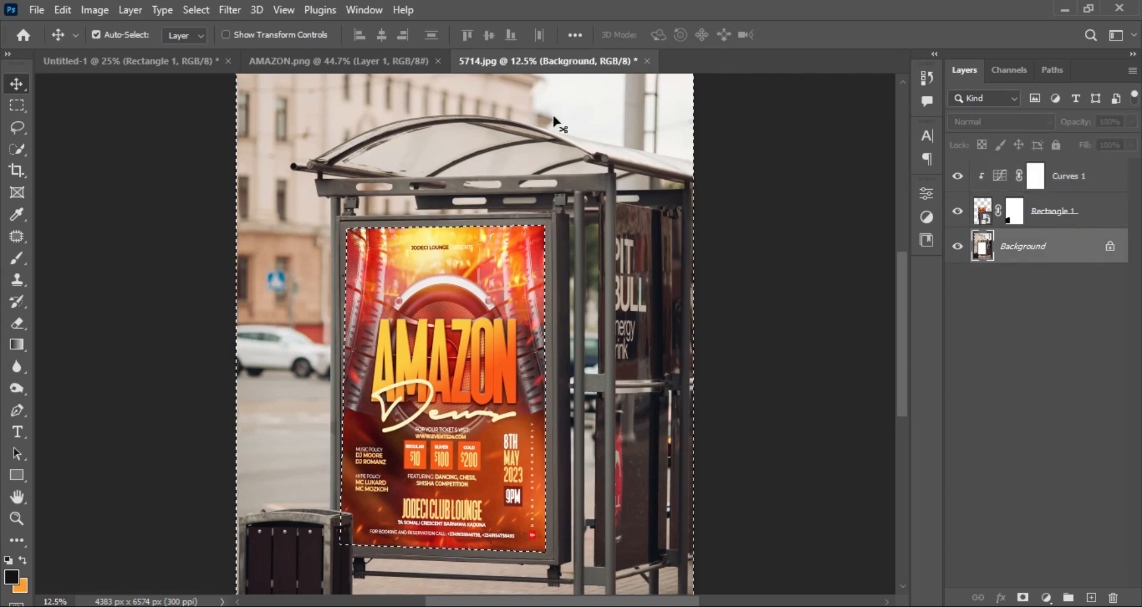
Apply a 15.3-pixel Gaussian Blur to the selected Background surroundings, and deselect.
left_click(230, 9)
mouse_move(316, 238)
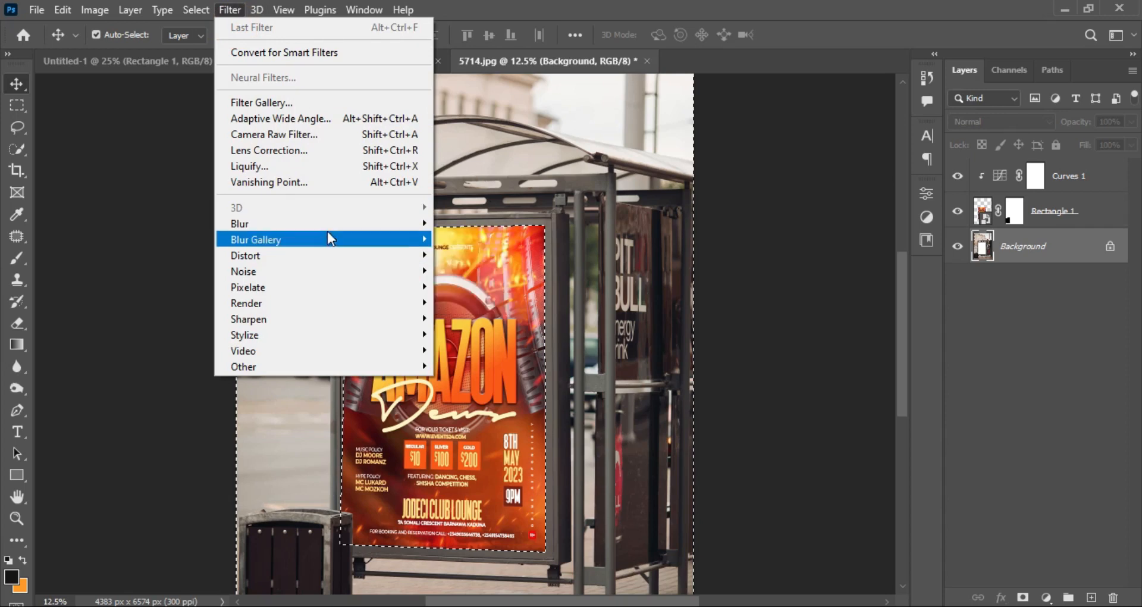
mouse_move(365, 227)
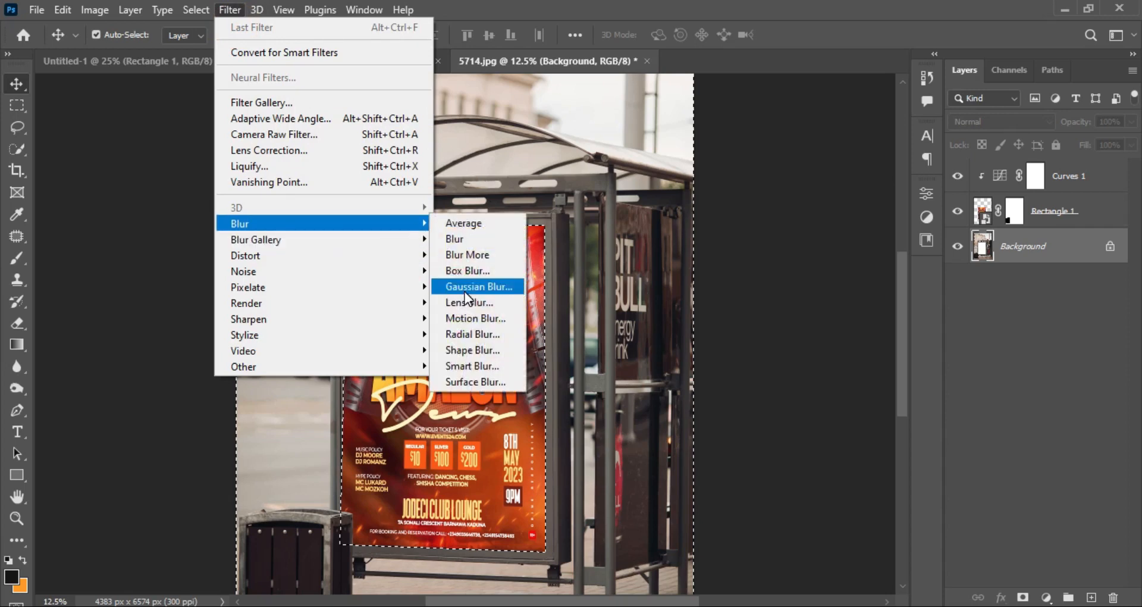
left_click(467, 288)
left_click_drag(799, 378, 805, 377)
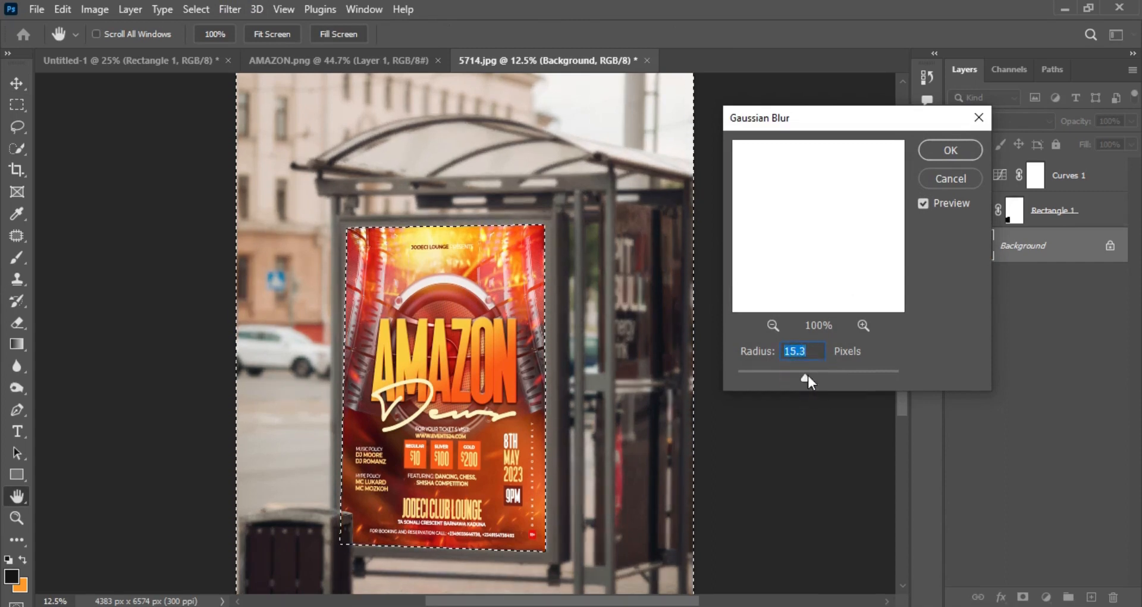
left_click(946, 153)
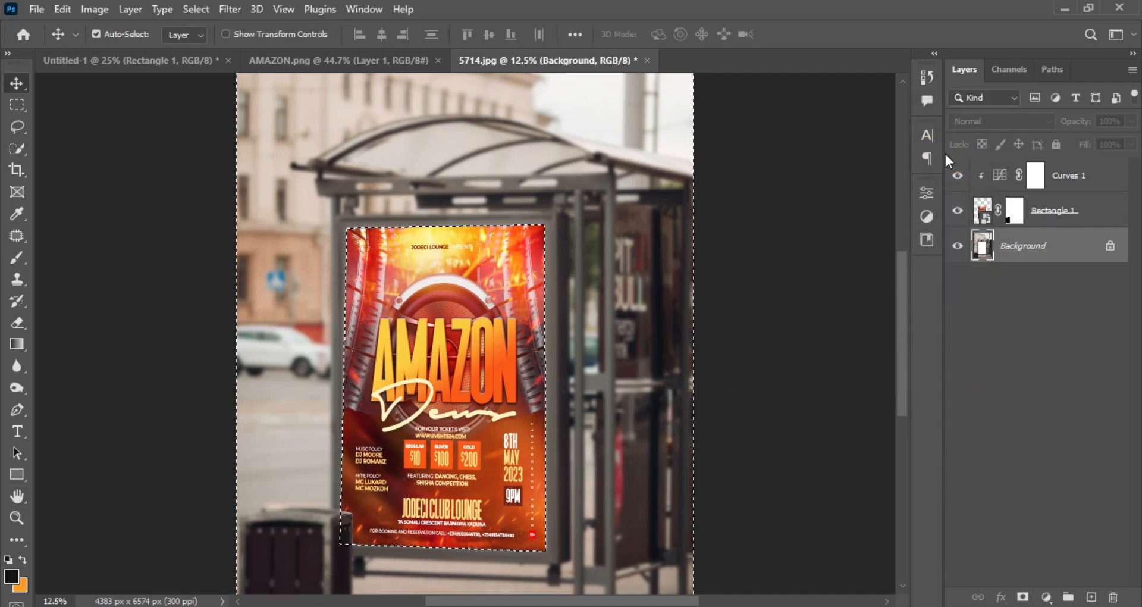
key("ctrl+d")
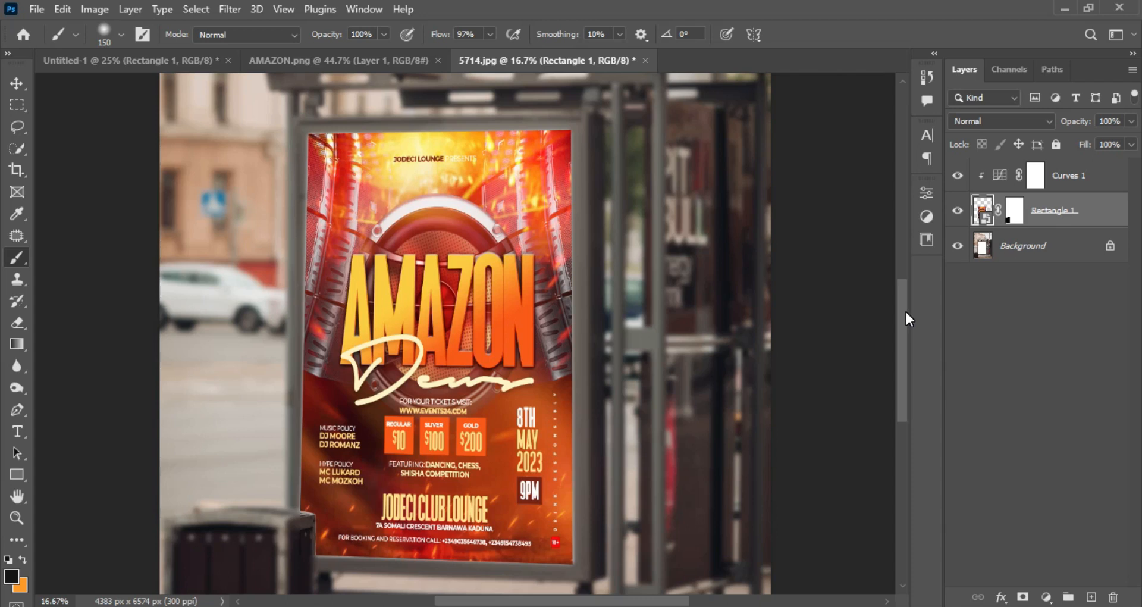
Apply a Gaussian Blur of about 5.8 pixels to the Rectangle 1 smart object as a smart filter.
left_click(984, 209)
left_click(230, 9)
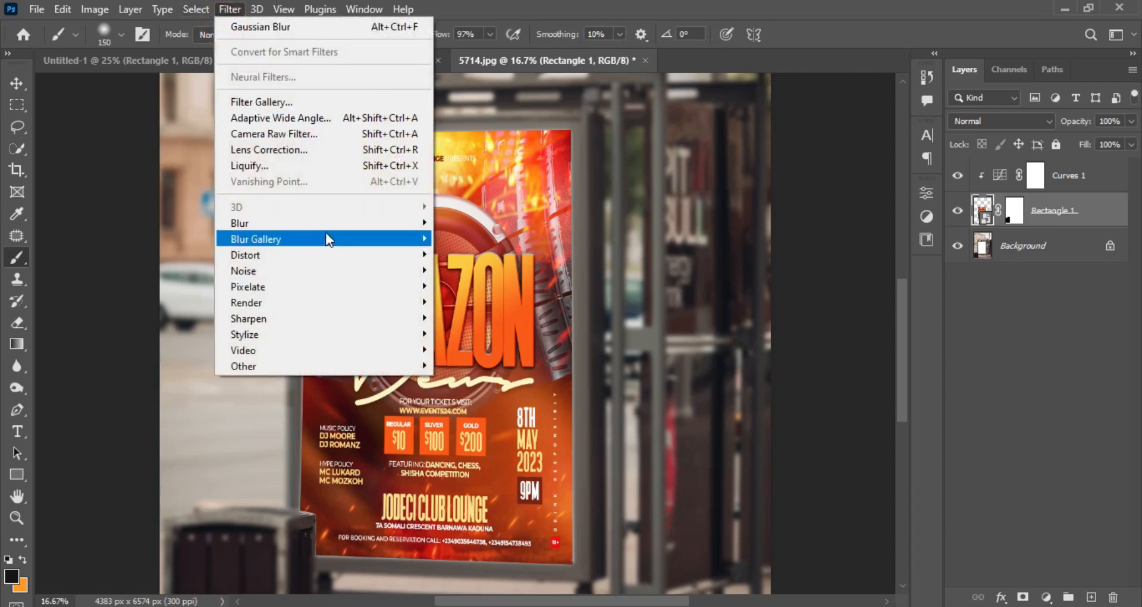
mouse_move(343, 229)
left_click(482, 286)
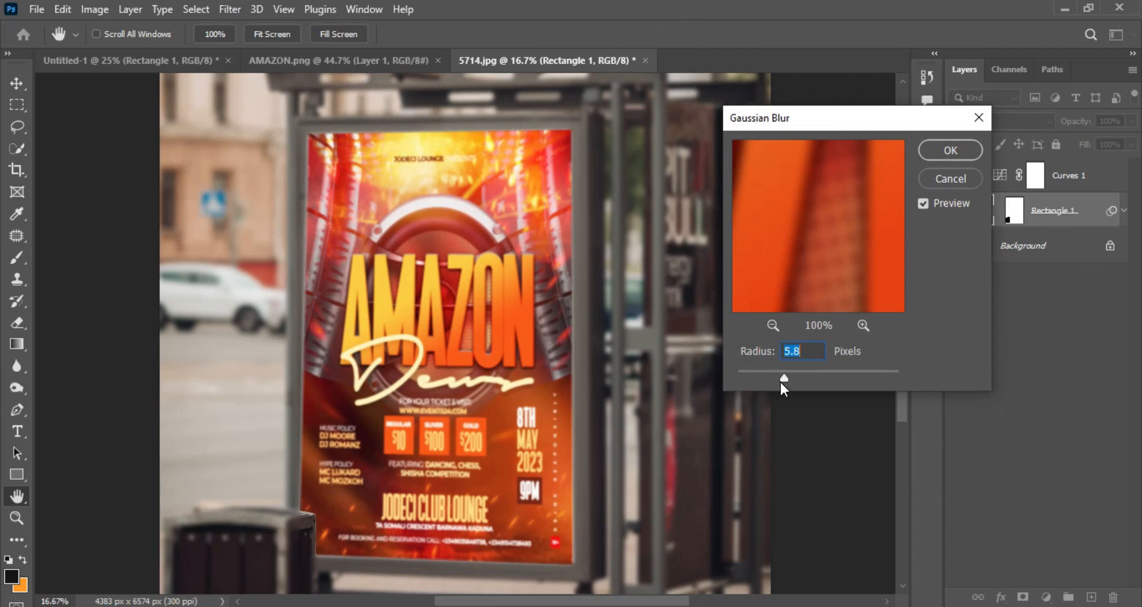
left_click_drag(779, 382, 780, 382)
left_click(948, 153)
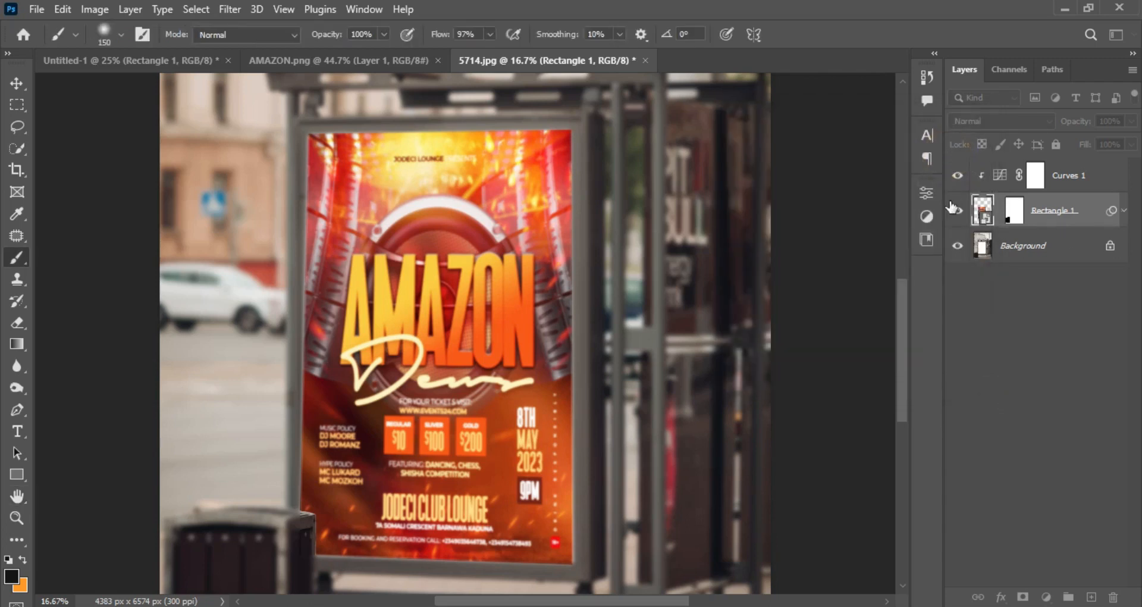
Invert the poster's smart filter mask to black, and set up a 150 px Soft Round brush with 0% hardness and 100% flow.
left_click(1011, 250)
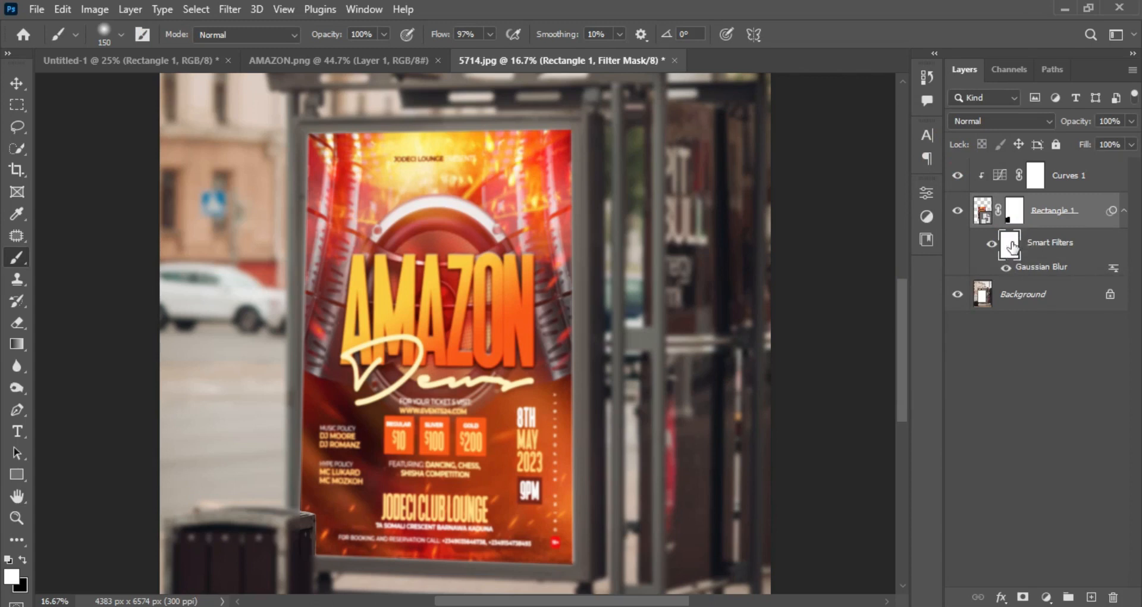
key("ctrl+i")
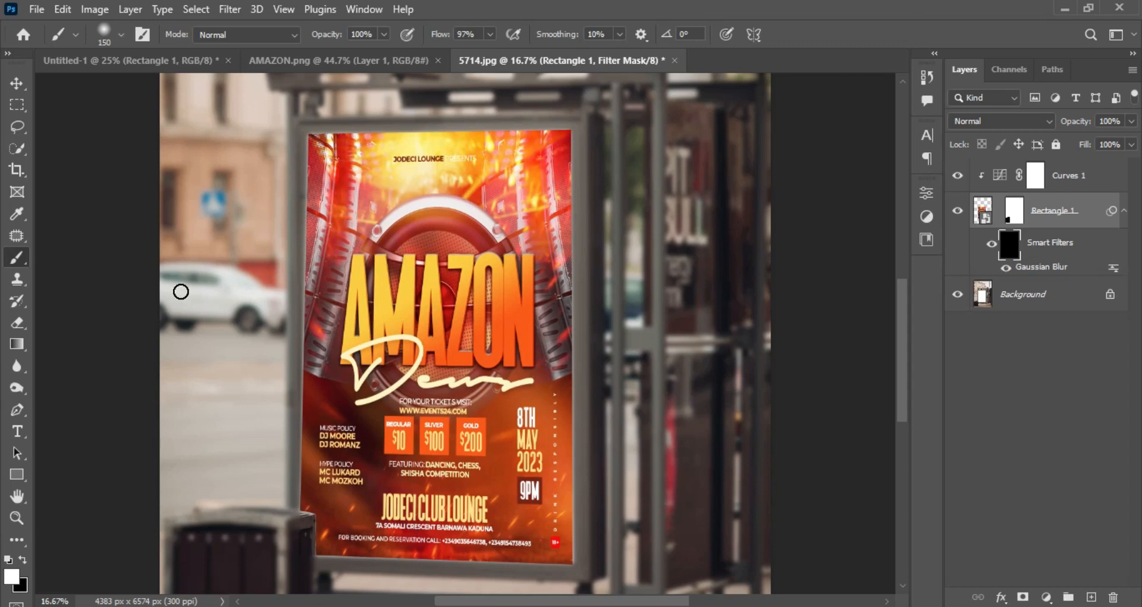
left_click(16, 262)
right_click(303, 221)
left_click(372, 410)
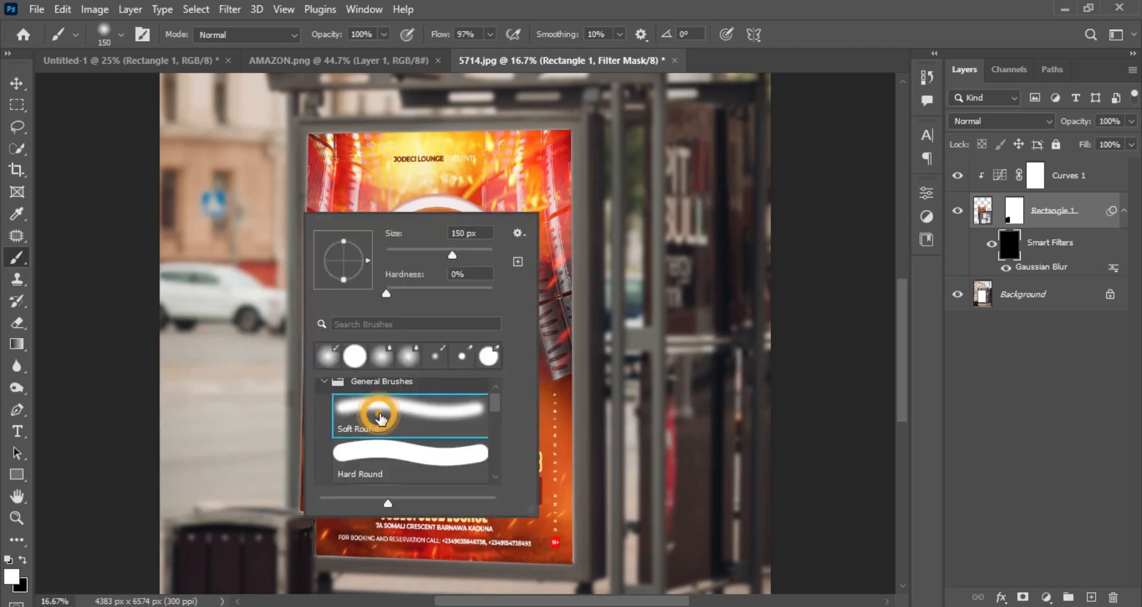
left_click(553, 18)
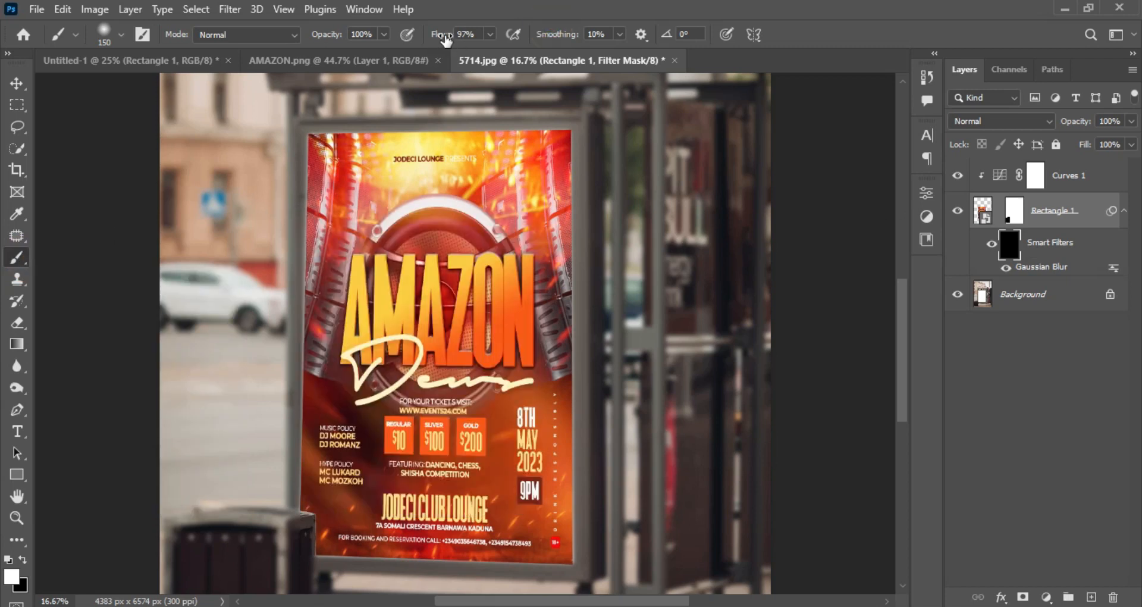
left_click_drag(439, 34, 480, 34)
left_click(523, 25)
Paint white on the smart filter mask along the poster's edges to blur only its border.
left_click_drag(579, 309, 573, 421)
mouse_move(575, 357)
left_mouse_down()
mouse_move(566, 461)
mouse_move(578, 509)
left_mouse_up()
mouse_move(572, 558)
left_mouse_down()
mouse_move(315, 558)
mouse_move(317, 534)
mouse_move(296, 506)
mouse_move(309, 133)
mouse_move(521, 129)
left_mouse_up()
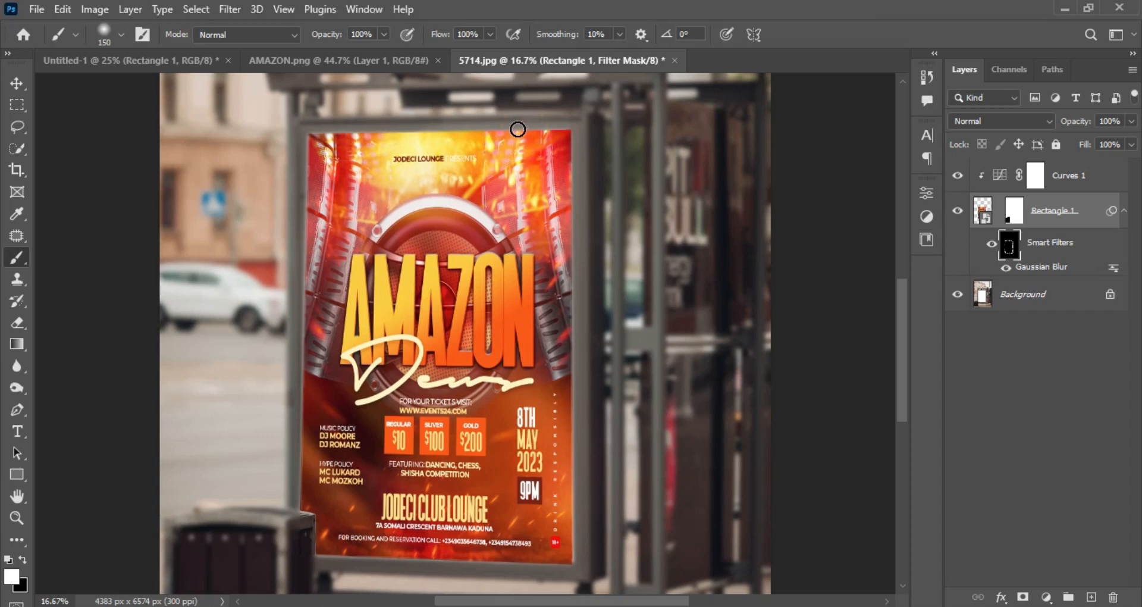
Collapse the poster layer's smart filters, rename the layer as MOCKUP, and open its smart object contents for a check before closing them.
left_click(1125, 210)
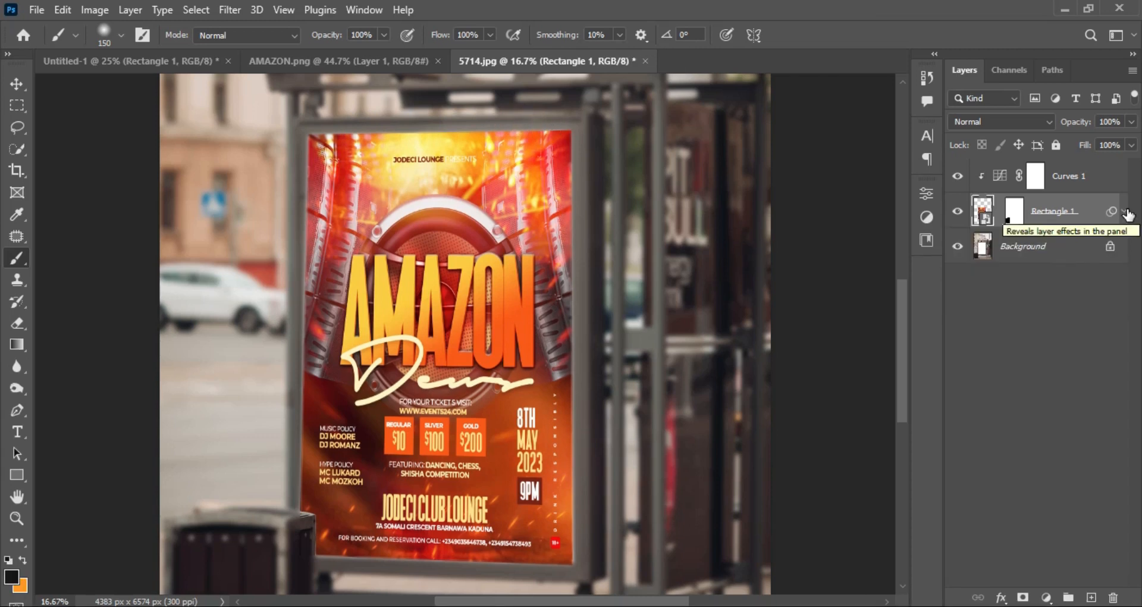
double_click(1049, 211)
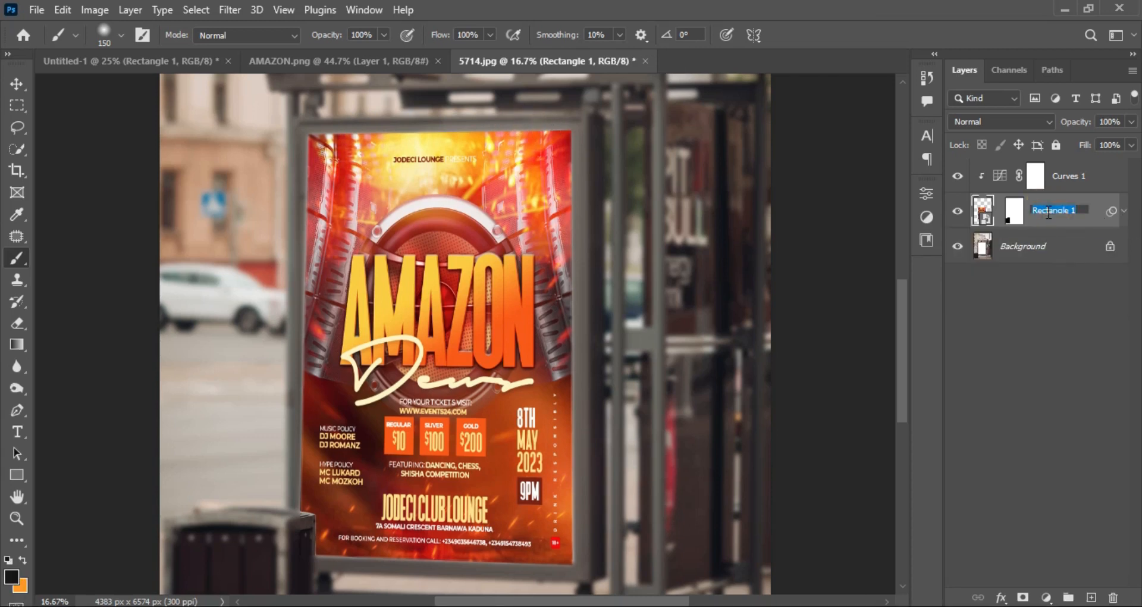
type("MOCKUP")
key("Return")
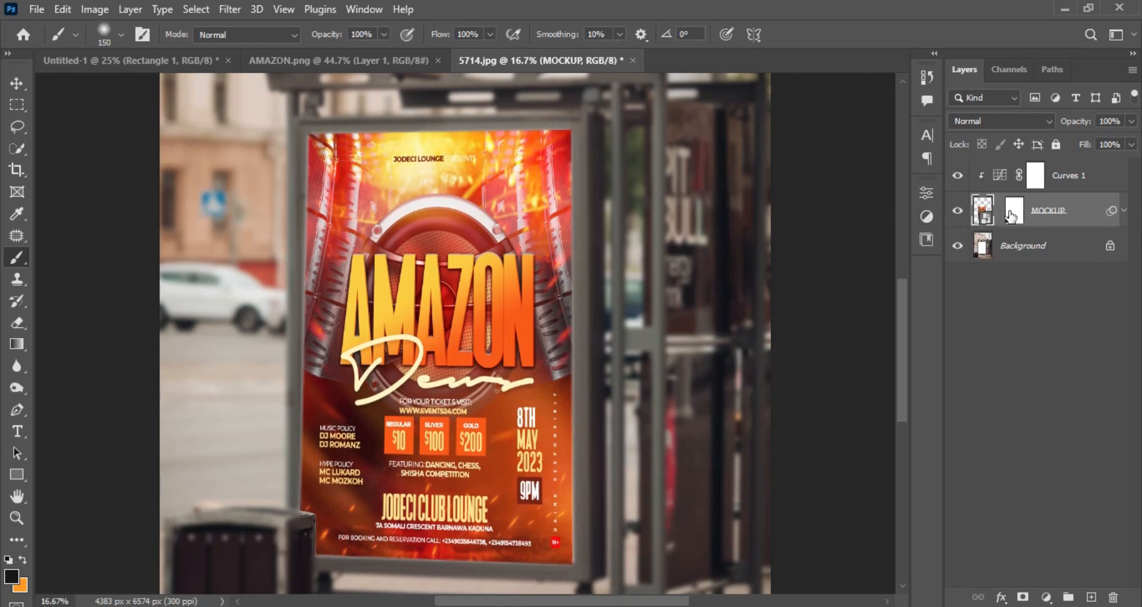
double_click(985, 217)
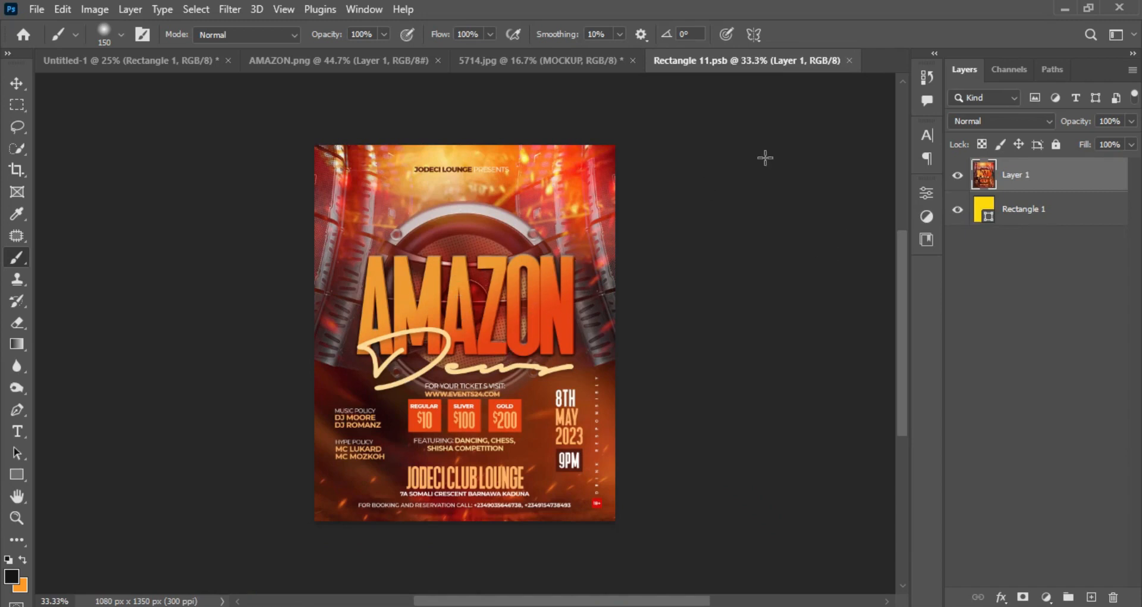
left_click(850, 61)
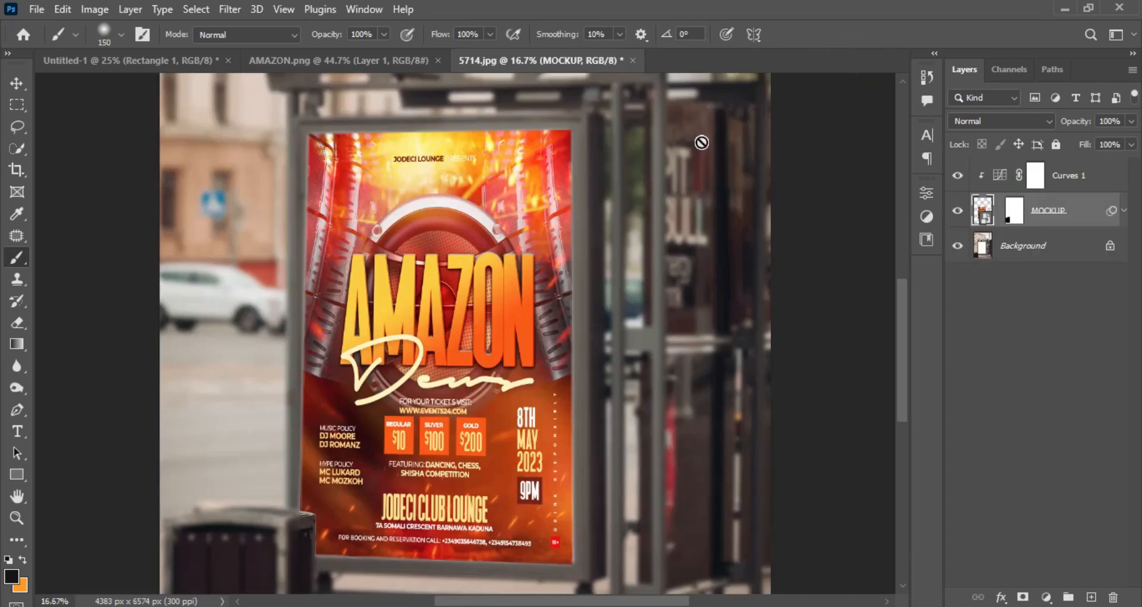